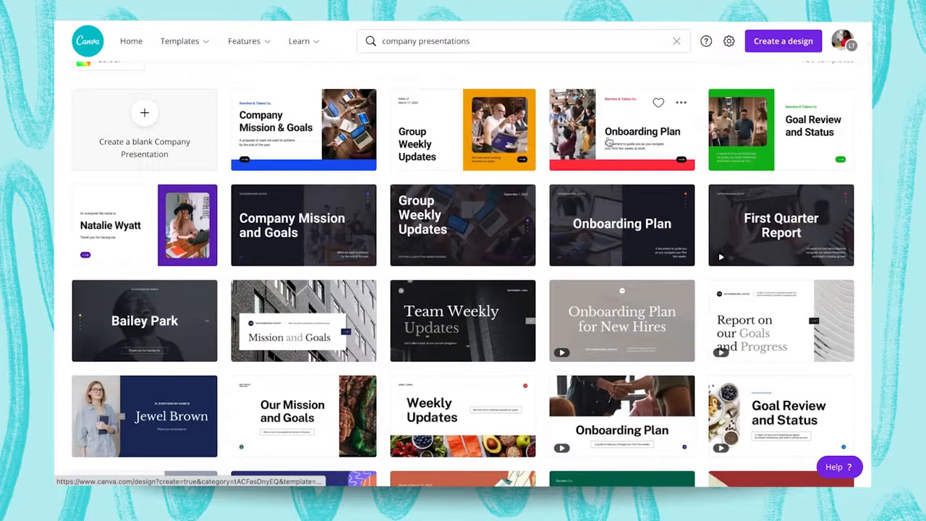
- Browse the company presentation templates in the search results to compare the available designs
scroll(609, 142, down, 5)
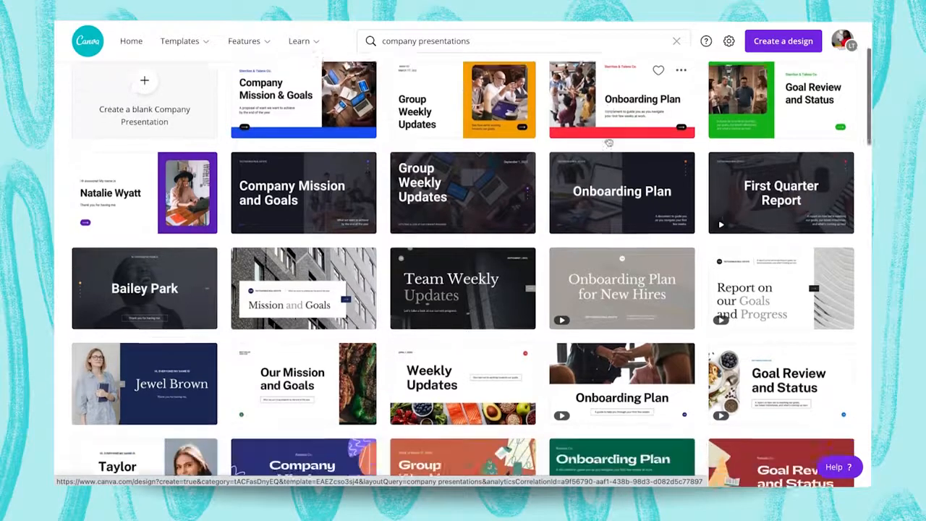
scroll(599, 206, down, 5)
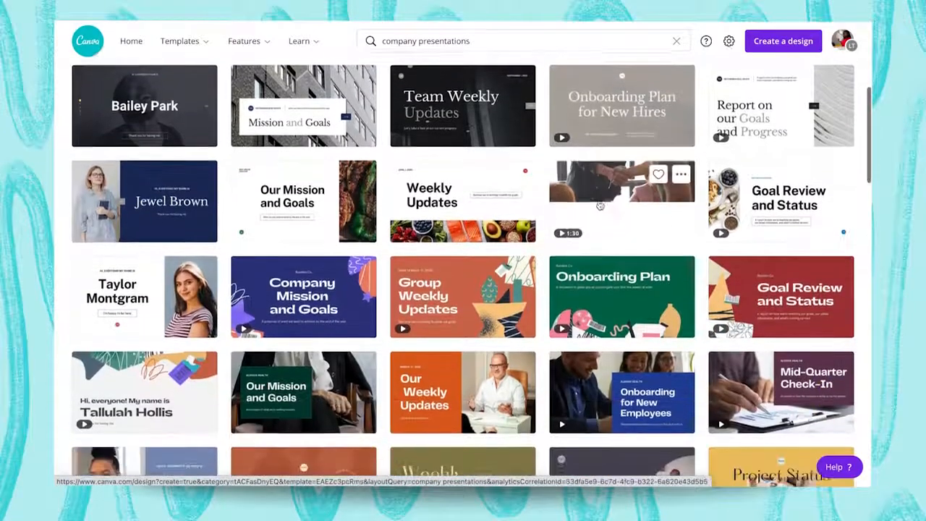
scroll(551, 351, down, 12)
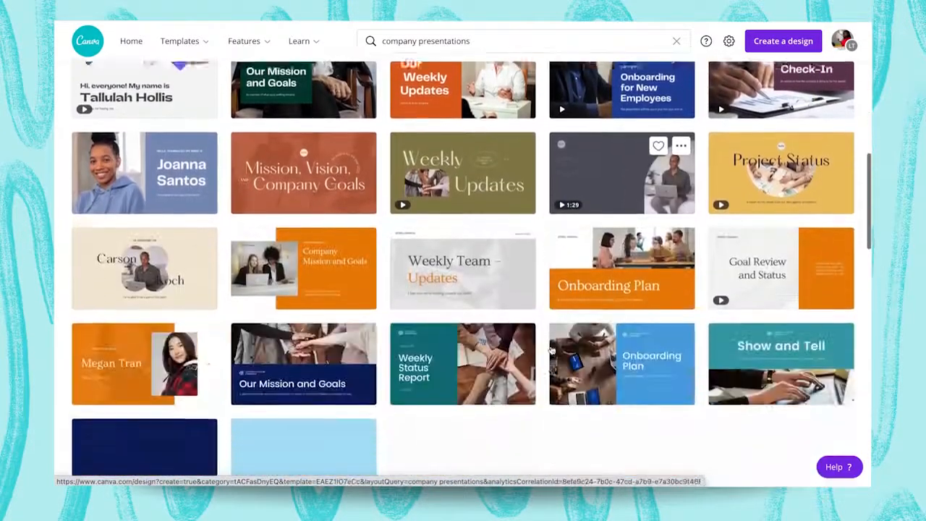
scroll(551, 350, down, 10)
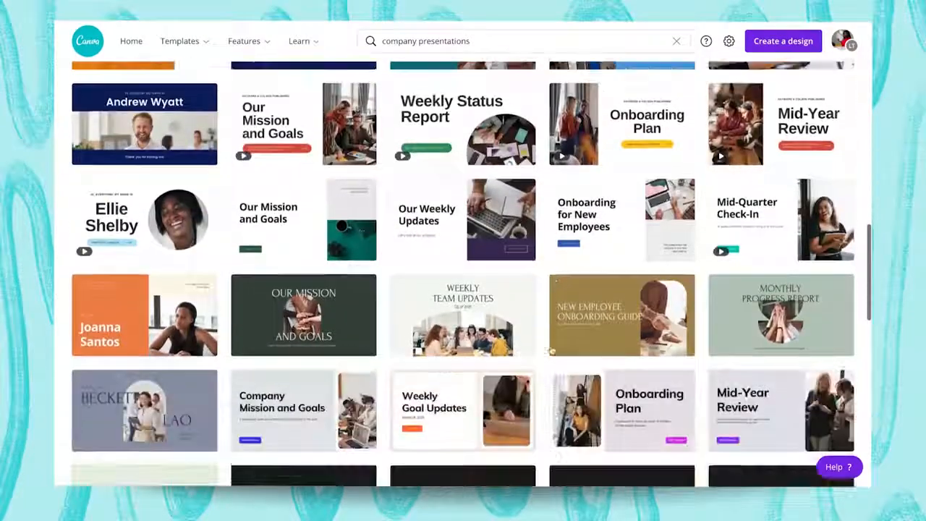
scroll(550, 350, down, 6)
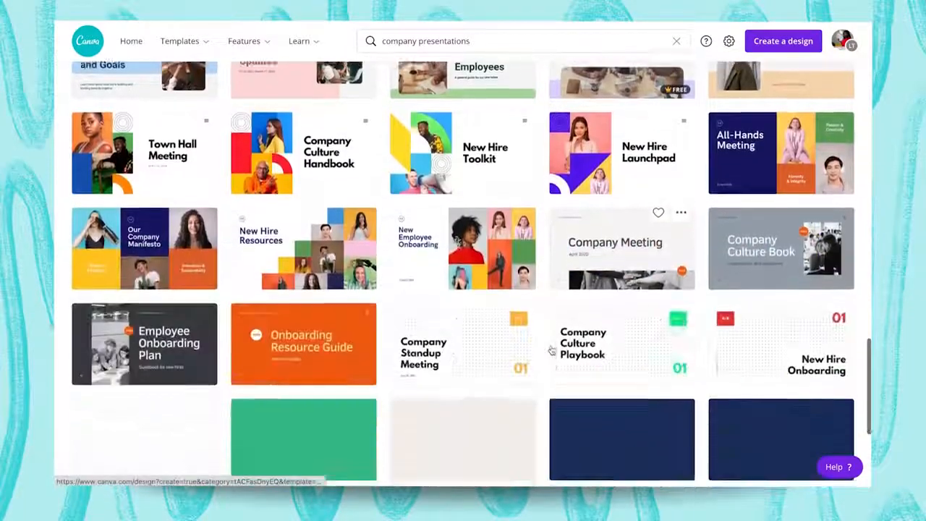
scroll(551, 350, down, 11)
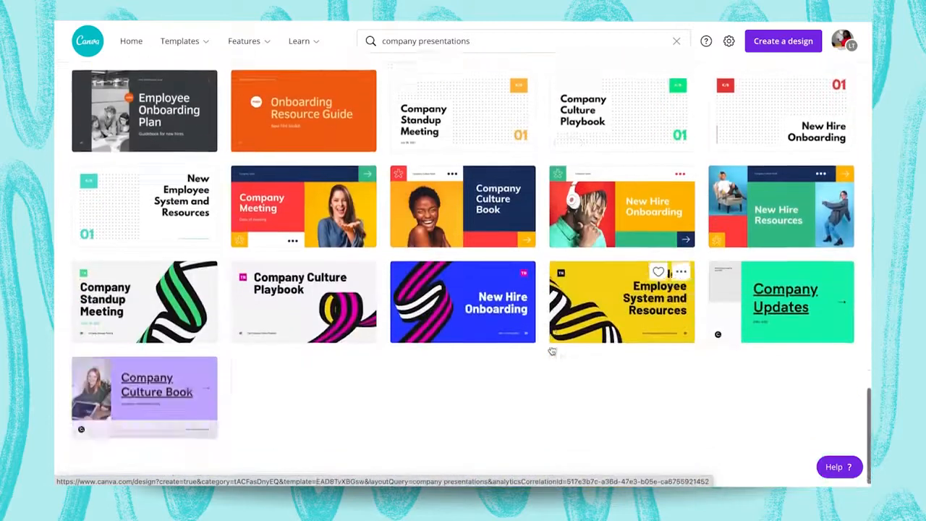
scroll(551, 350, down, 2)
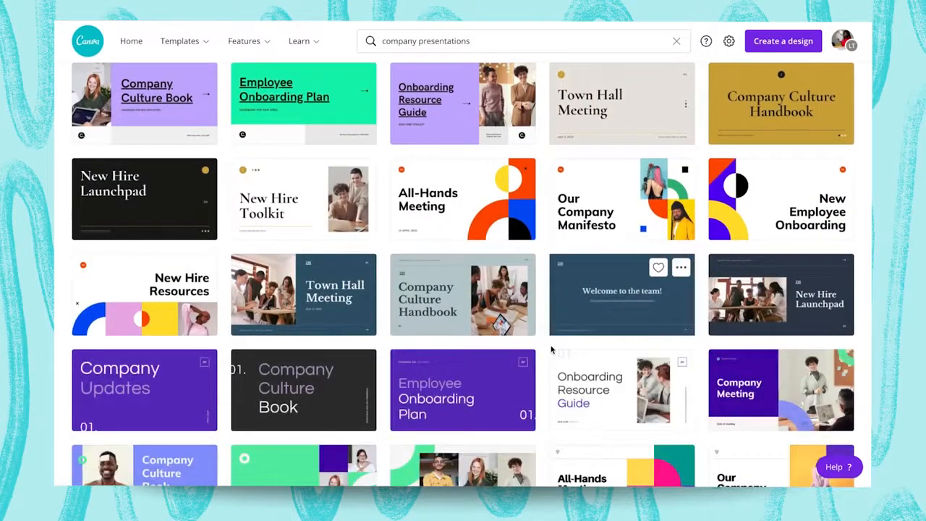
scroll(551, 350, up, 13)
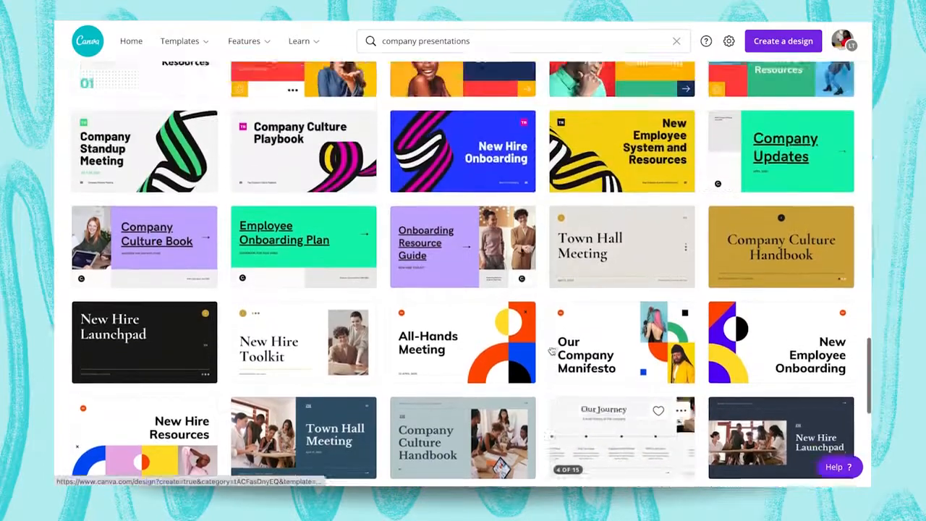
scroll(550, 350, up, 15)
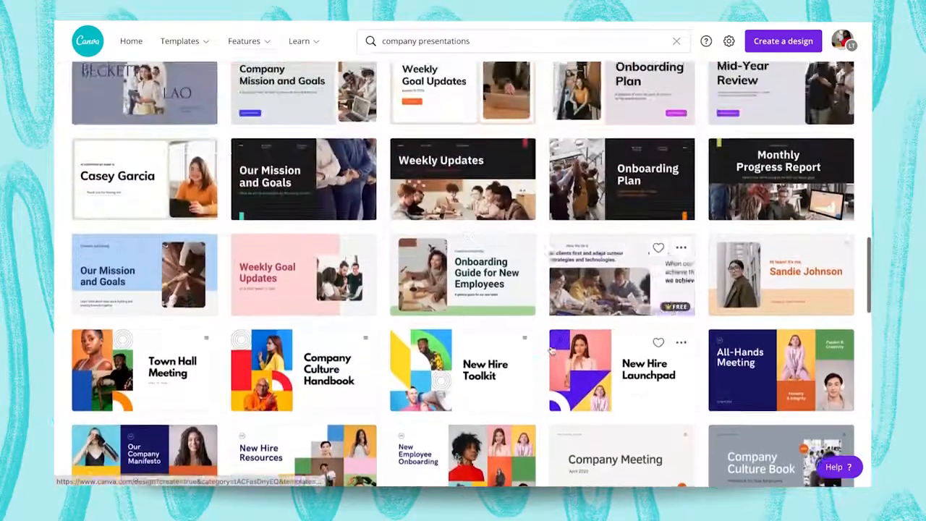
scroll(551, 350, up, 10)
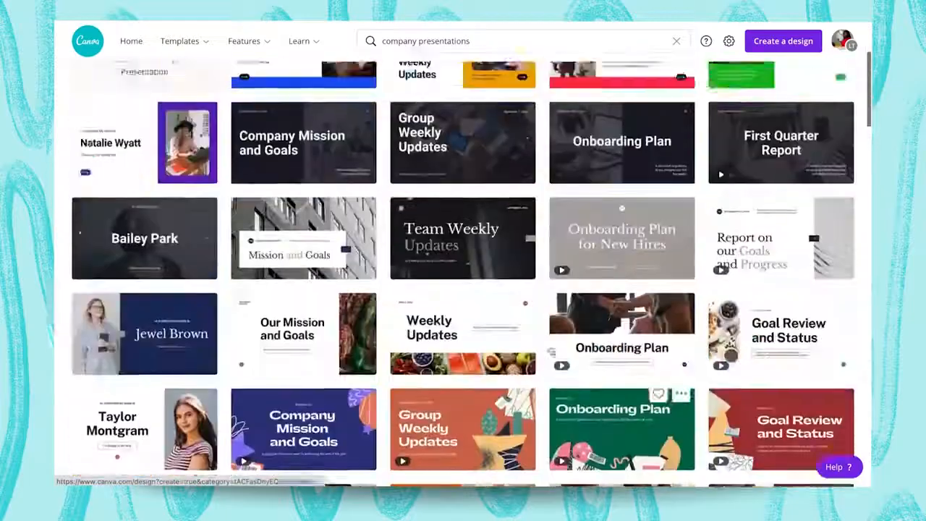
scroll(549, 128, down, 15)
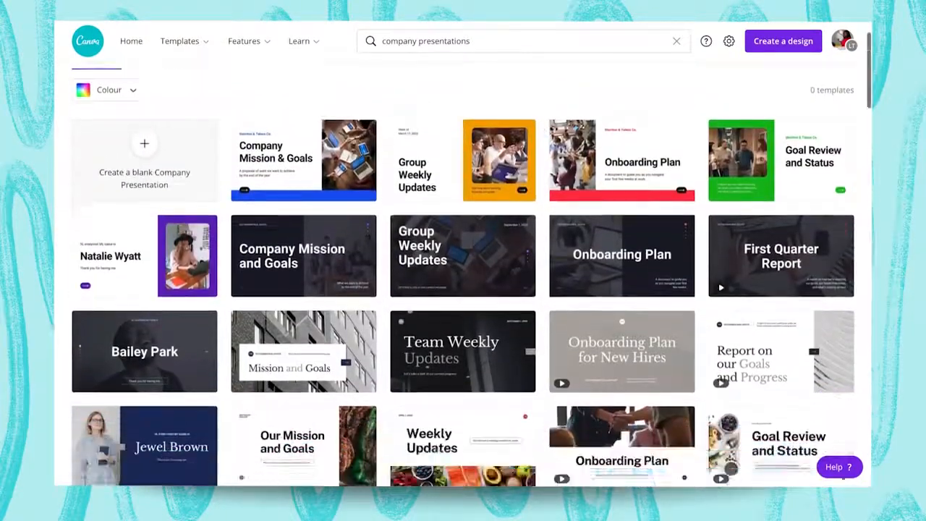
scroll(551, 129, down, 4)
scroll(551, 129, up, 15)
scroll(549, 124, up, 2)
- Open the Weekly Status Report template with the green date label from the company presentation results
scroll(549, 123, down, 7)
scroll(541, 280, down, 3)
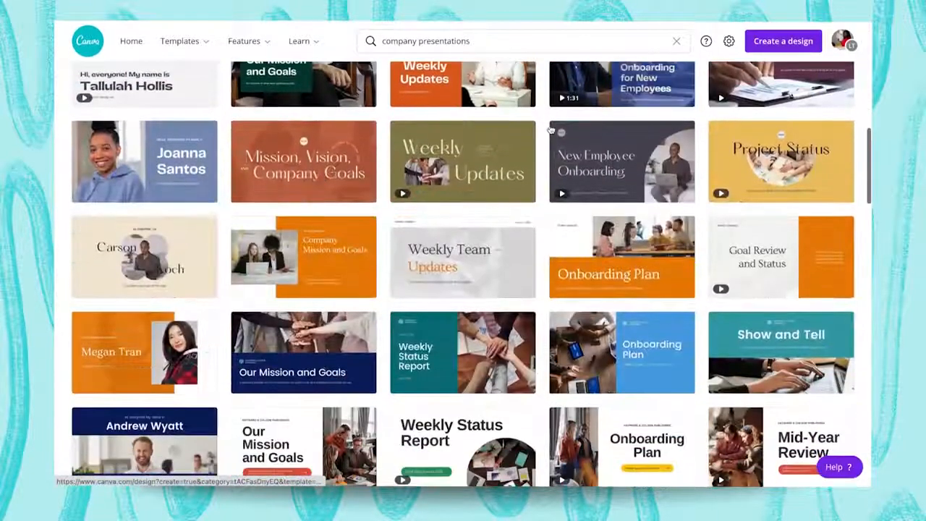
scroll(511, 283, down, 6)
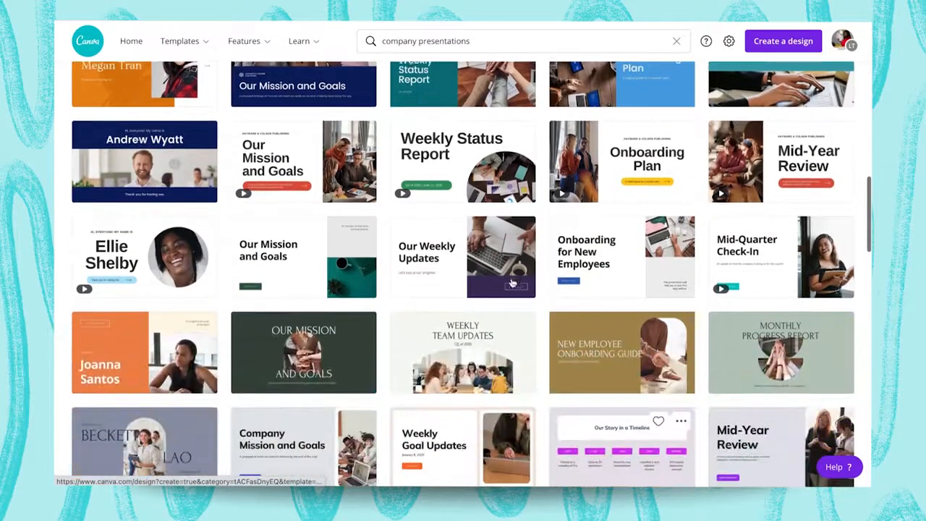
click(479, 171)
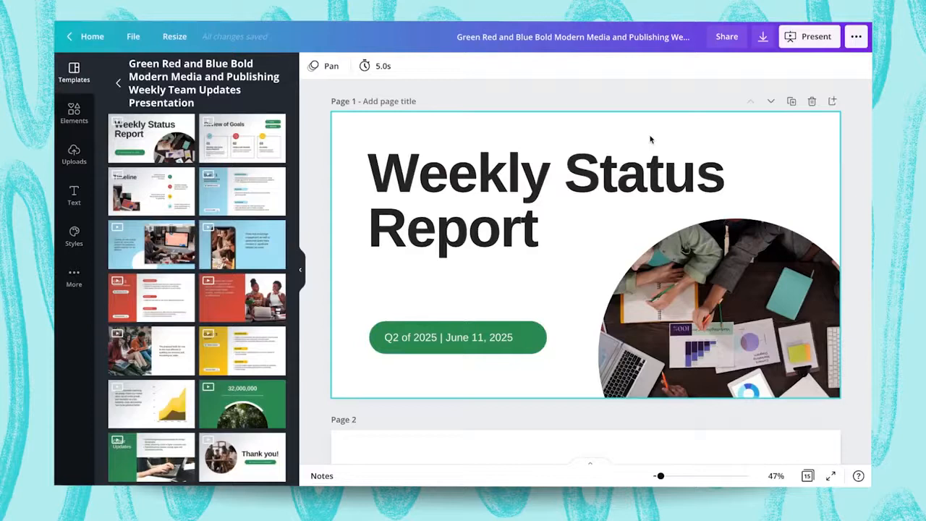
- Skim the Weekly Status Report pages from the cover to Goal # 2 and return to the cover
scroll(651, 140, down, 5)
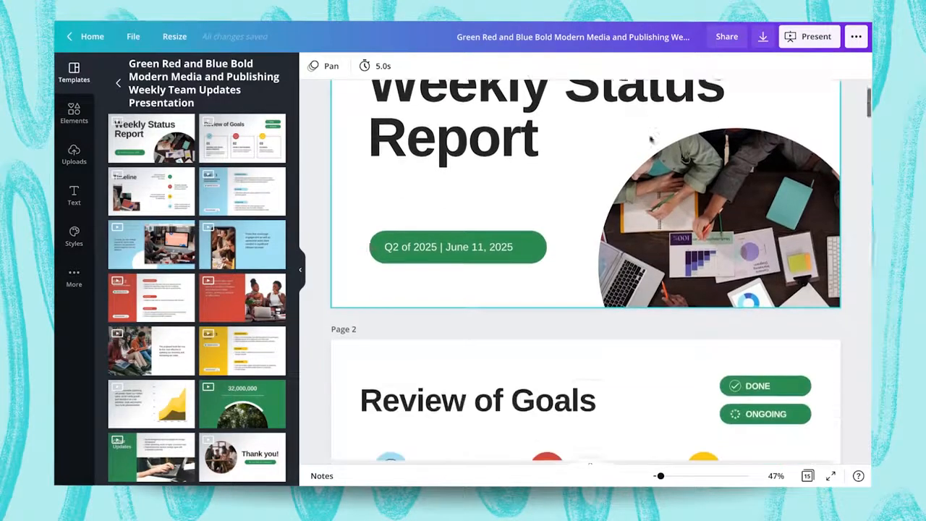
scroll(609, 310, down, 10)
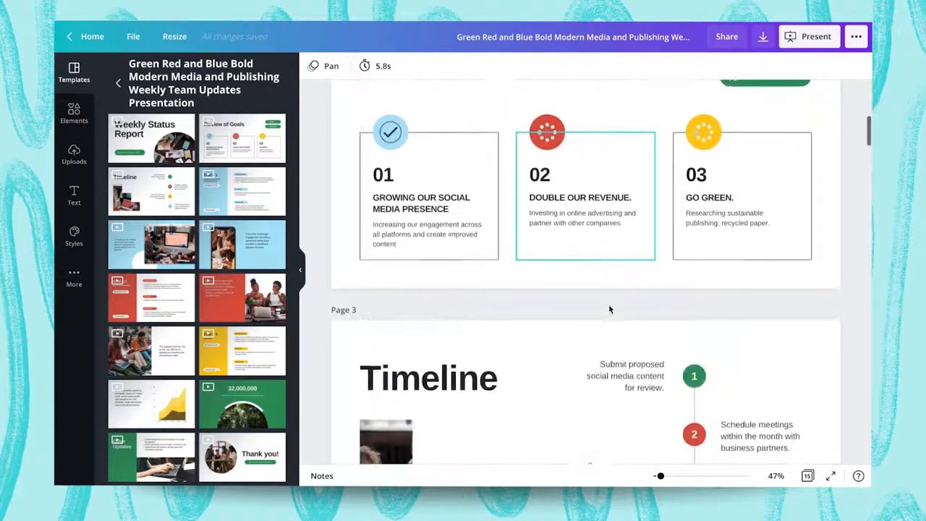
scroll(609, 310, up, 5)
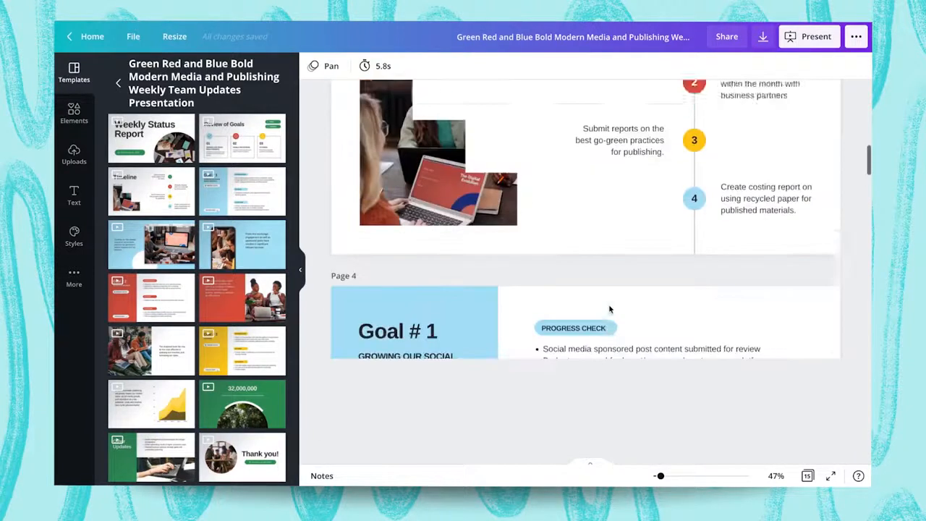
scroll(609, 304, down, 2)
scroll(609, 304, down, 6)
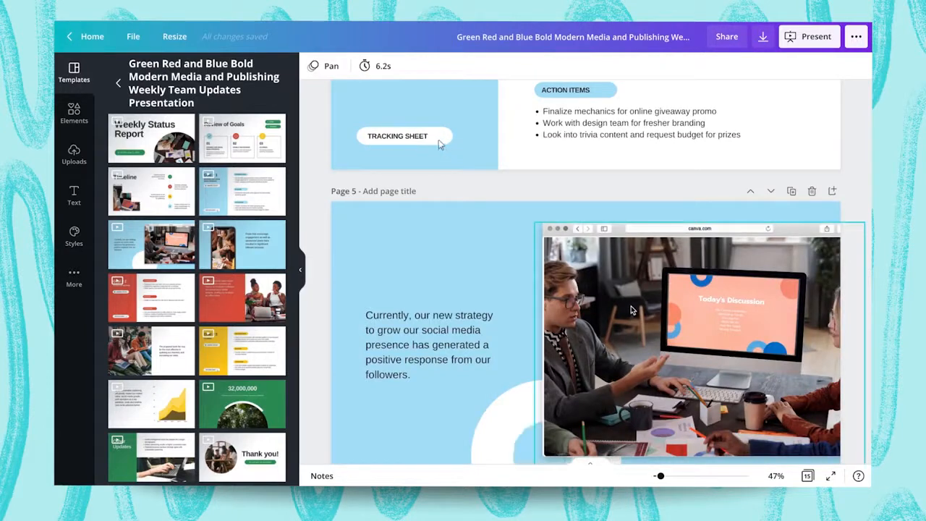
scroll(631, 311, down, 10)
scroll(631, 310, down, 1)
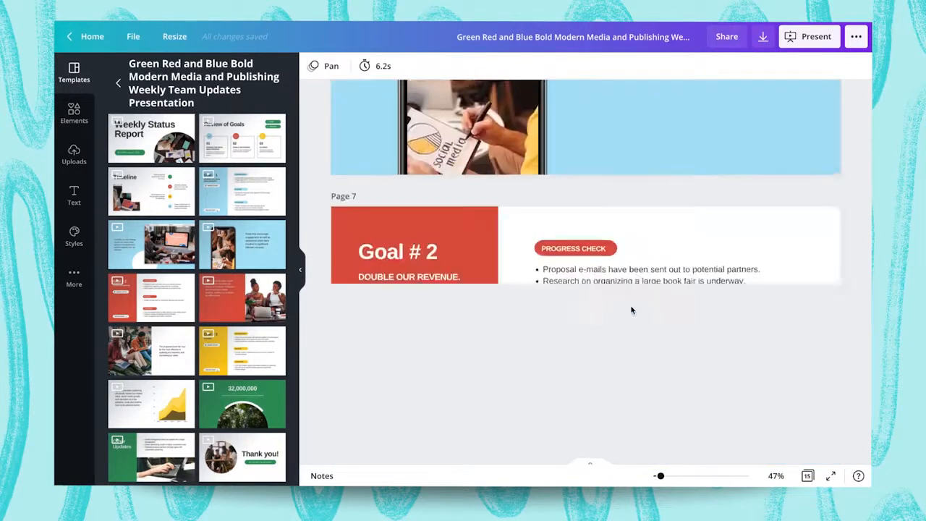
scroll(631, 309, up, 5)
scroll(631, 309, up, 5)
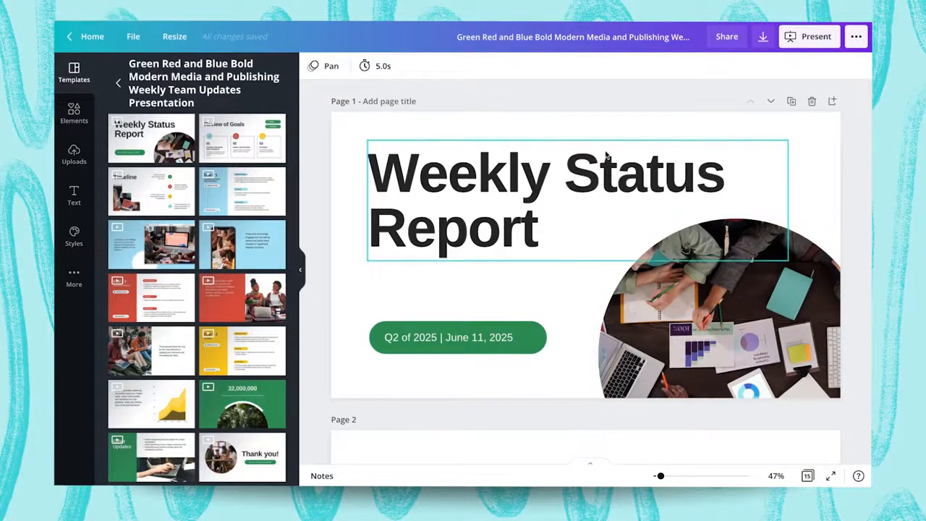
scroll(607, 154, down, 10)
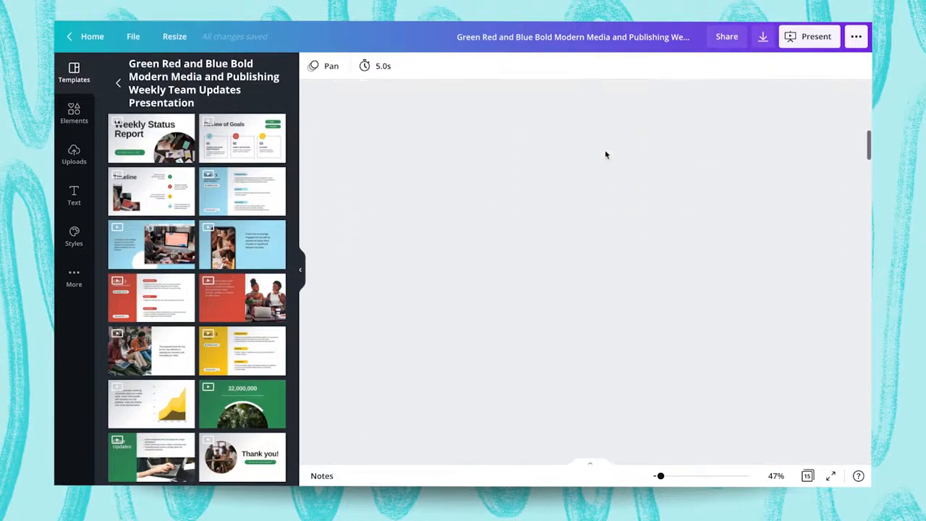
scroll(607, 154, up, 10)
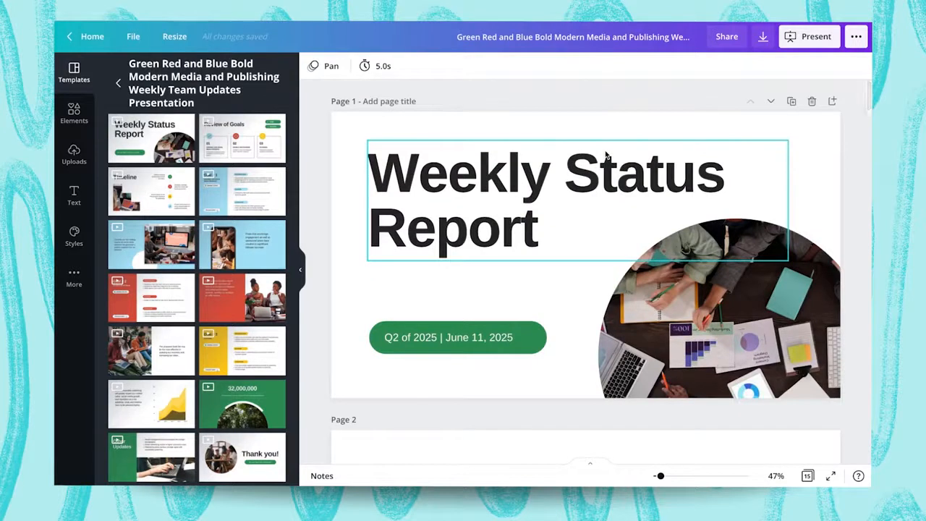
- Examine the Review of Goals, Timeline, mockup and Goal # 2 layouts on pages 2 to 8 of the report
scroll(630, 294, down, 5)
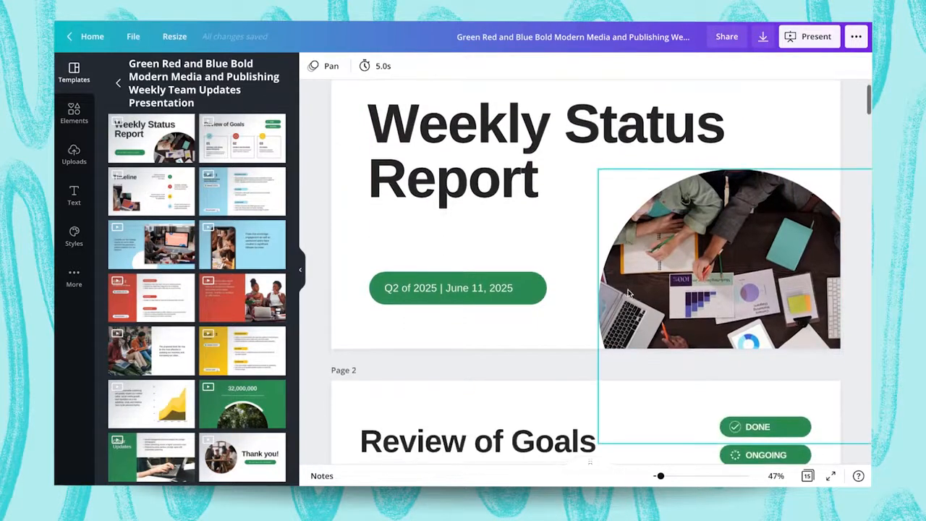
scroll(628, 292, down, 5)
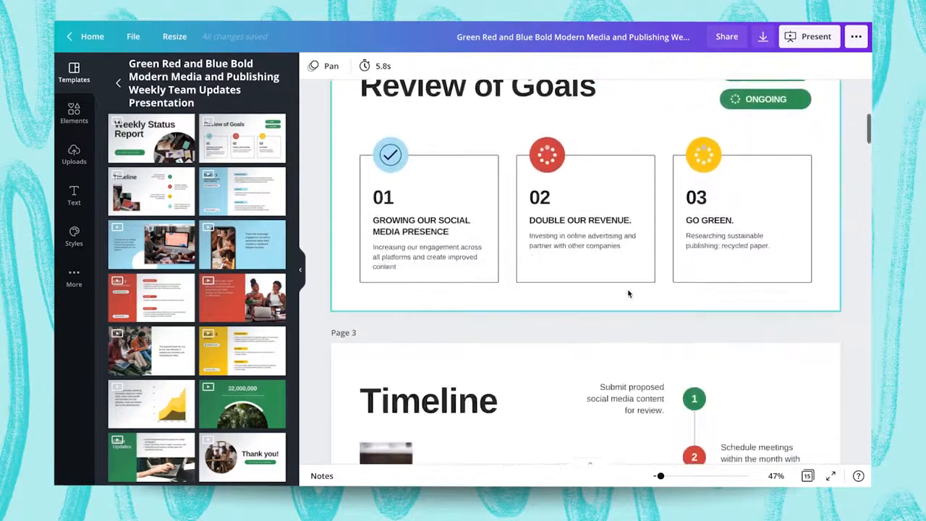
scroll(628, 294, down, 5)
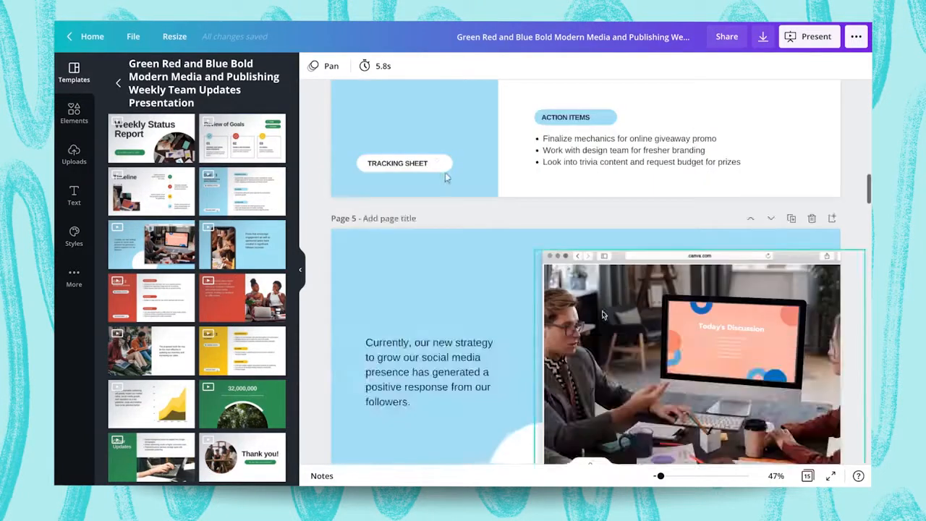
scroll(598, 318, down, 4)
scroll(596, 321, down, 6)
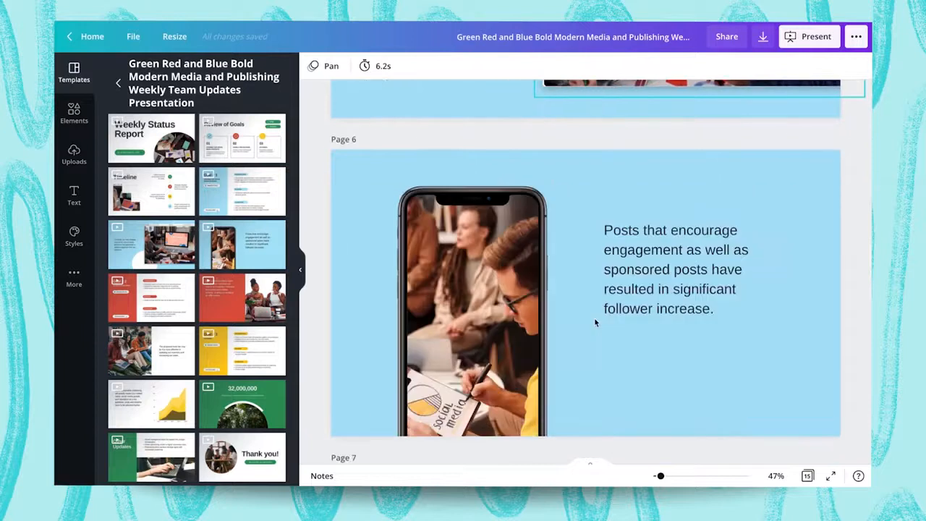
scroll(596, 322, down, 3)
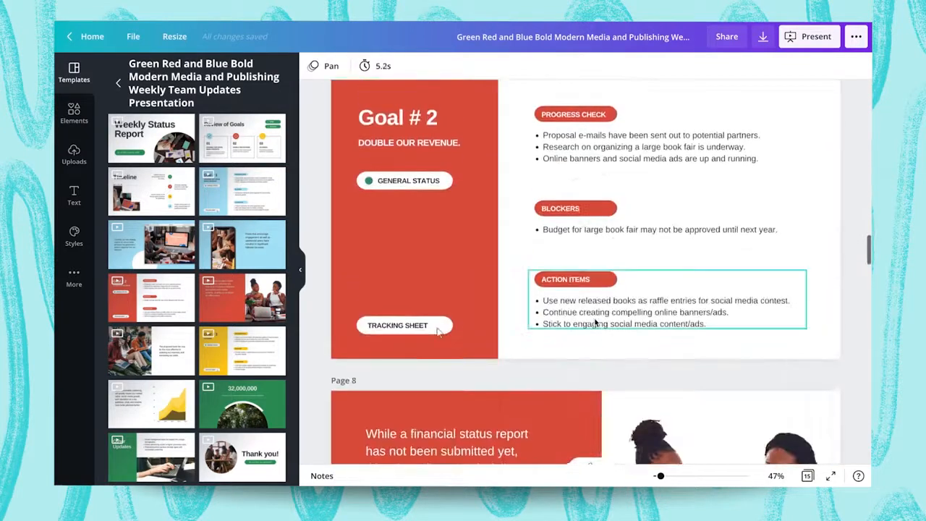
scroll(595, 322, up, 1)
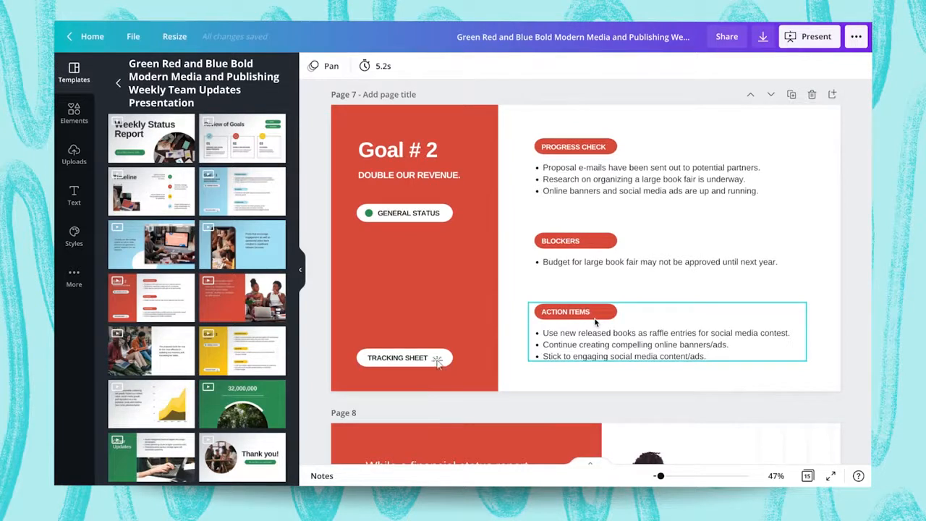
scroll(595, 323, down, 5)
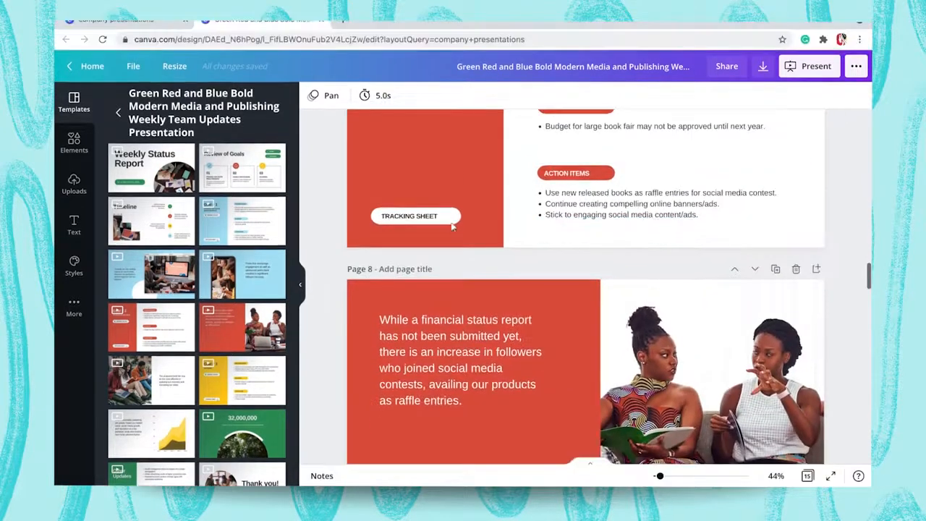
- Return to the company presentation results and open the yellow and black New Employee System and Resources template
click(115, 19)
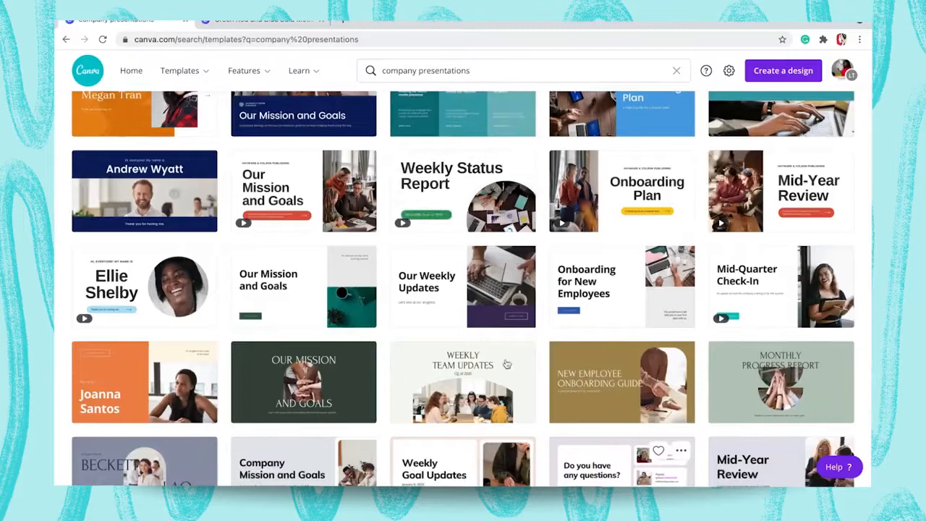
scroll(506, 364, down, 7)
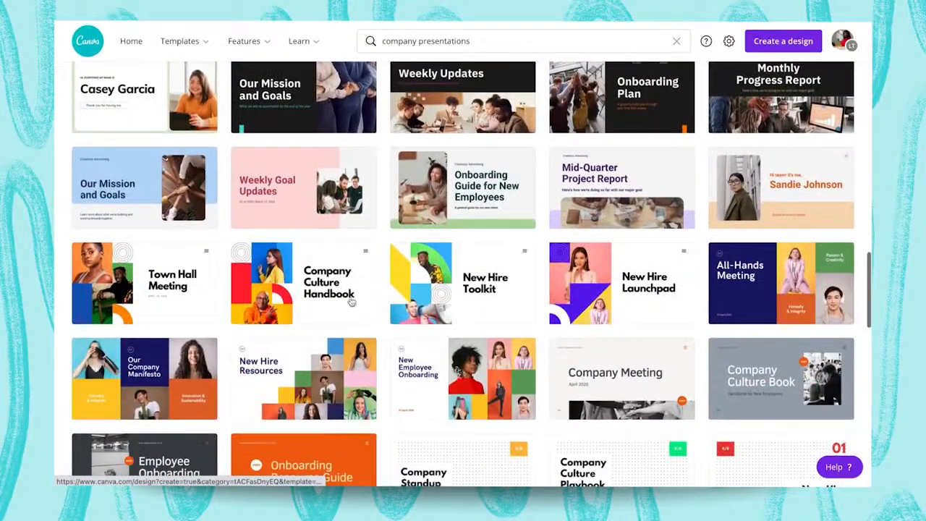
click(330, 292)
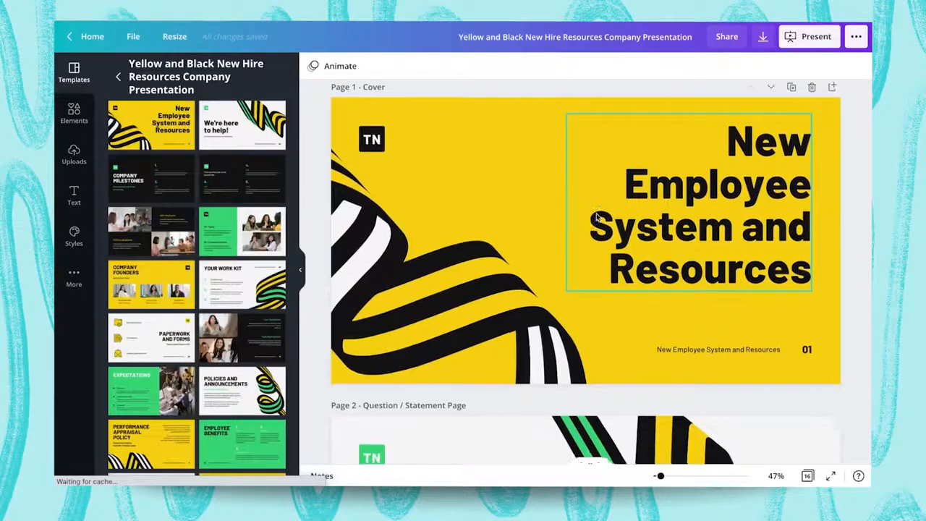
- Examine the New Employee System and Resources pages from the cover to the Paperwork and Forms page
scroll(596, 215, down, 10)
scroll(596, 215, down, 10)
scroll(599, 181, up, 10)
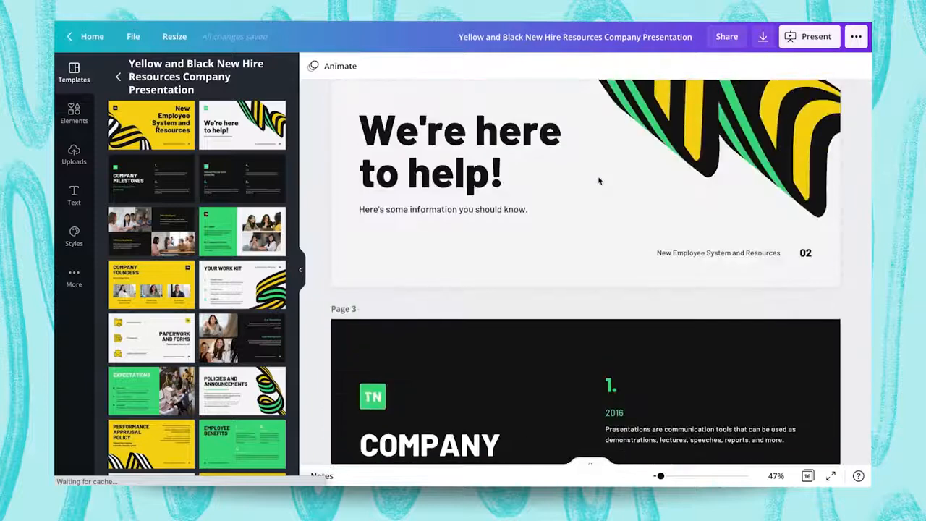
scroll(599, 181, up, 5)
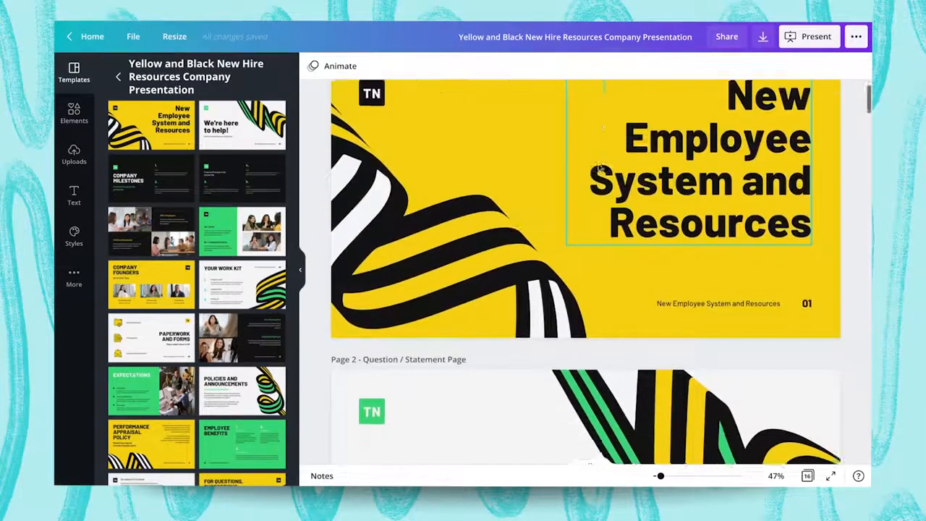
scroll(600, 168, down, 10)
scroll(600, 134, down, 10)
scroll(600, 134, down, 10)
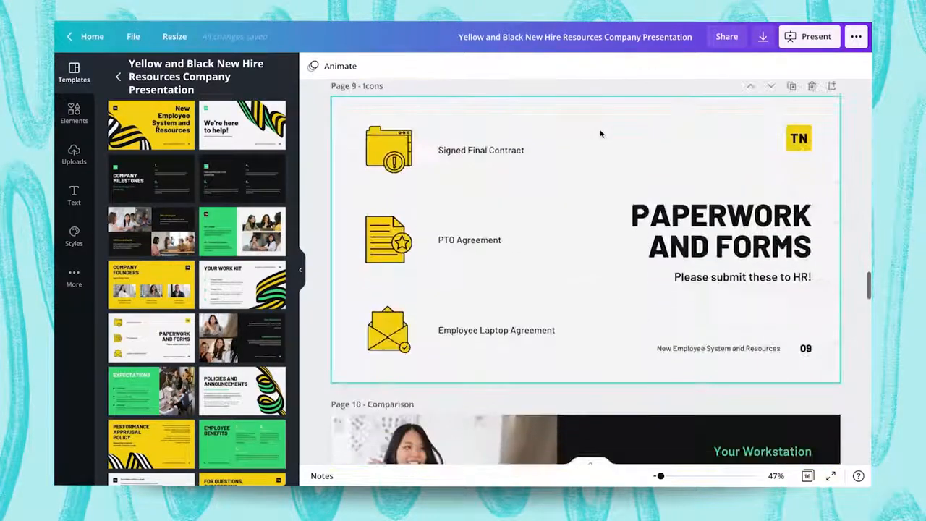
- Examine the remaining New Employee System and Resources pages, from Paperwork and Forms to the closing contact page on page 16
scroll(601, 134, down, 10)
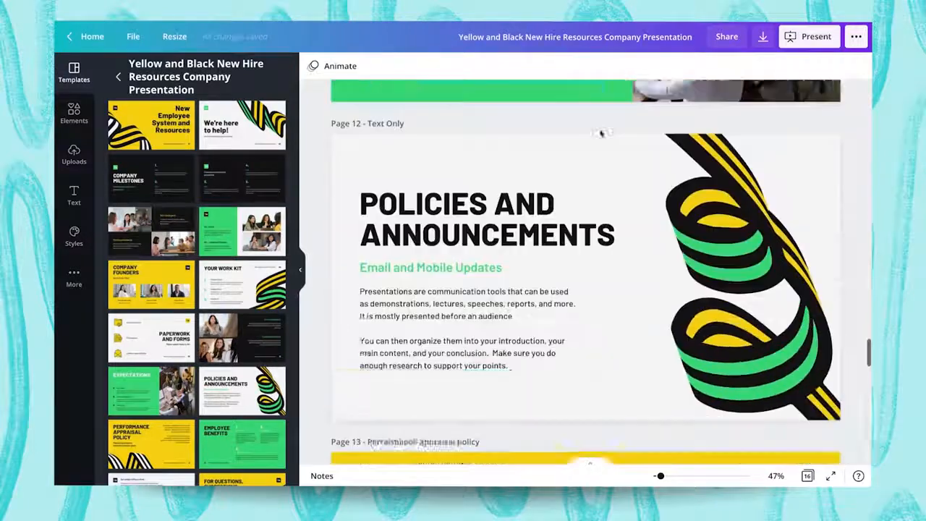
scroll(600, 132, down, 10)
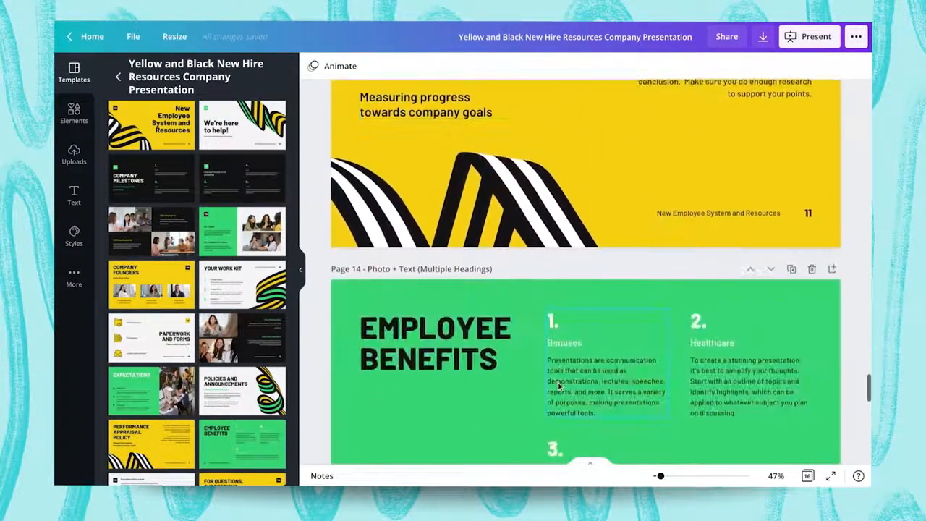
scroll(559, 386, down, 10)
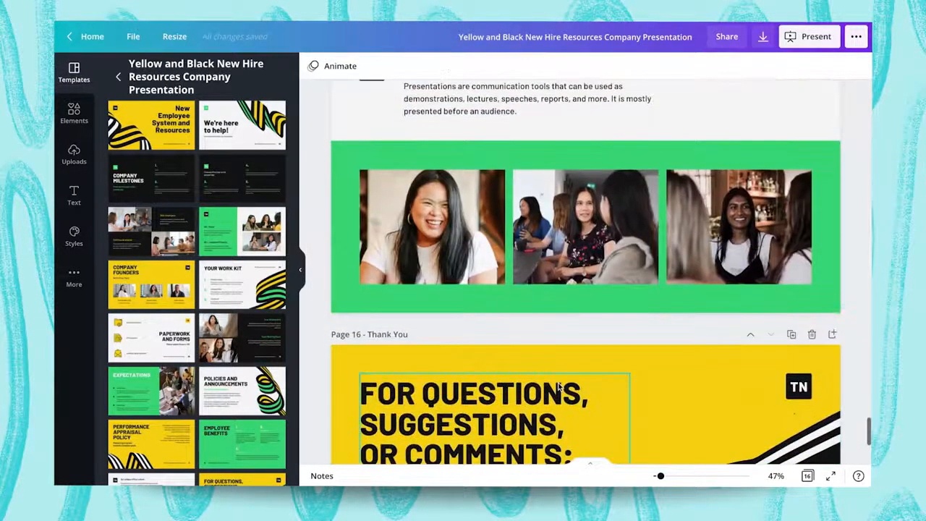
scroll(559, 388, down, 5)
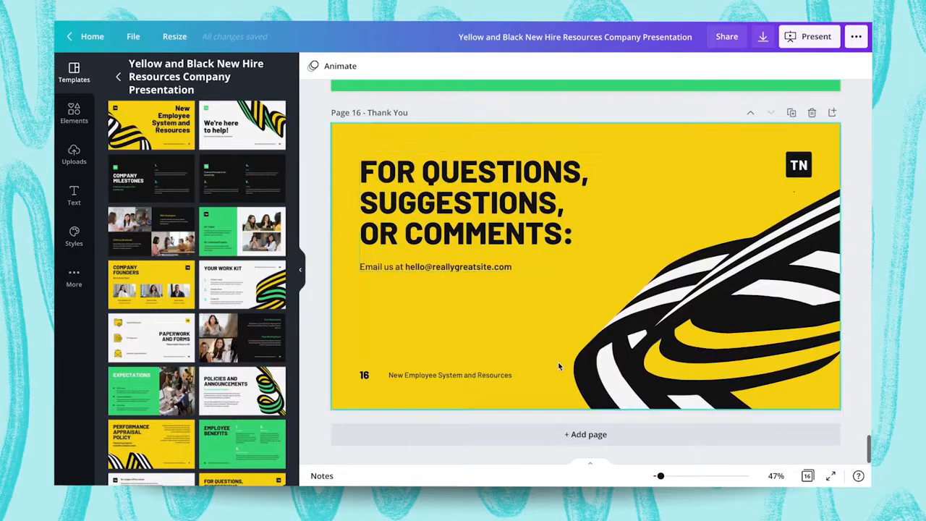
scroll(558, 361, up, 20)
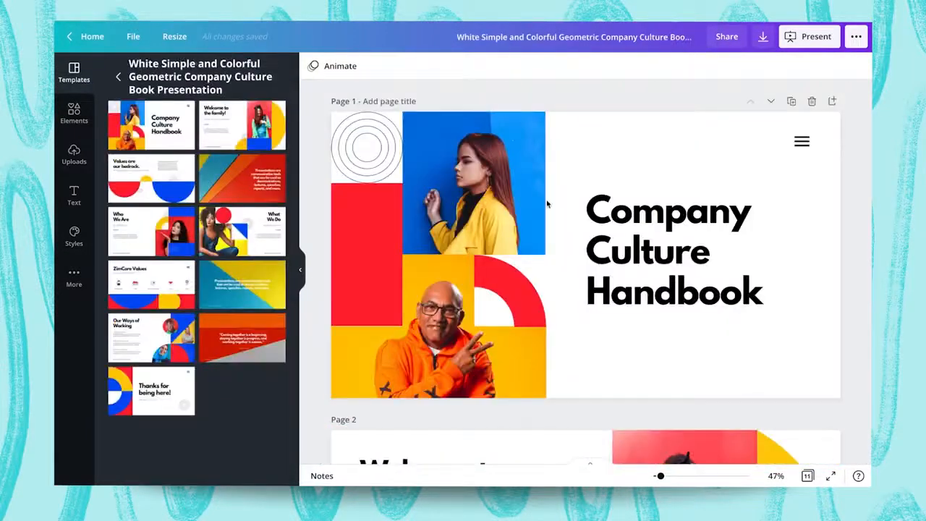
- Skim the Company Culture Handbook template from its cover to the closing Thanks for being here! page and return to the cover
scroll(548, 203, down, 8)
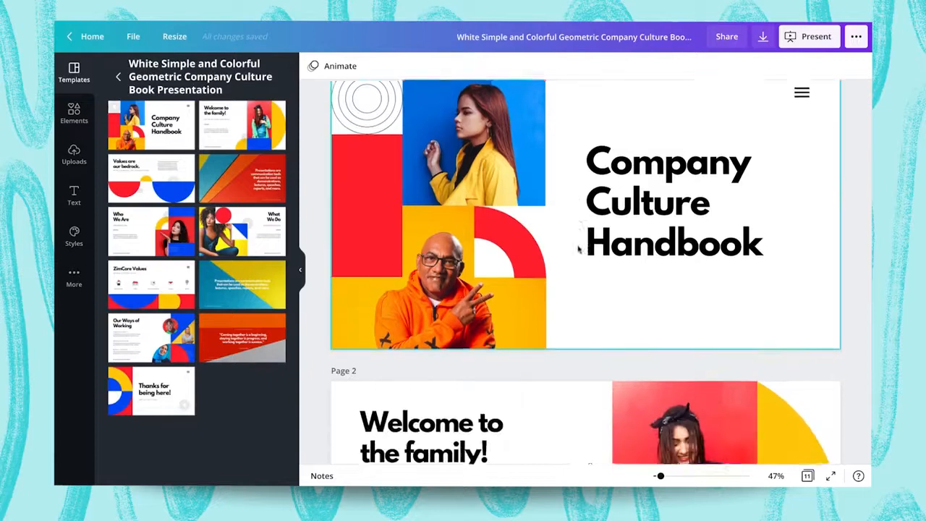
scroll(578, 225, down, 15)
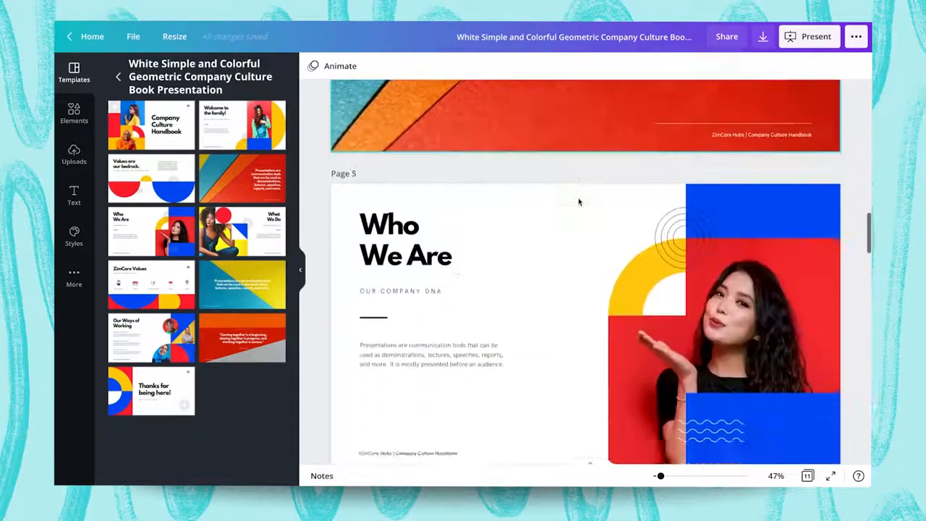
scroll(578, 190, down, 12)
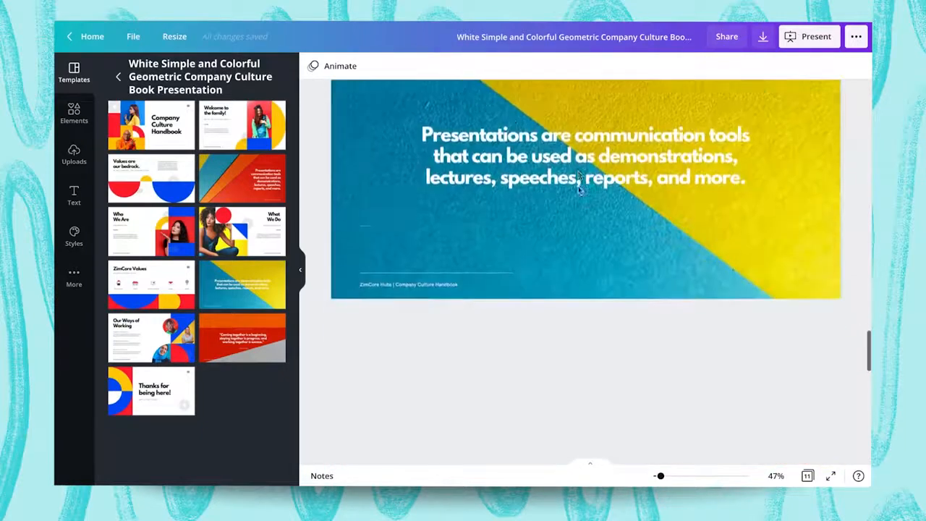
scroll(579, 169, down, 3)
scroll(579, 166, up, 13)
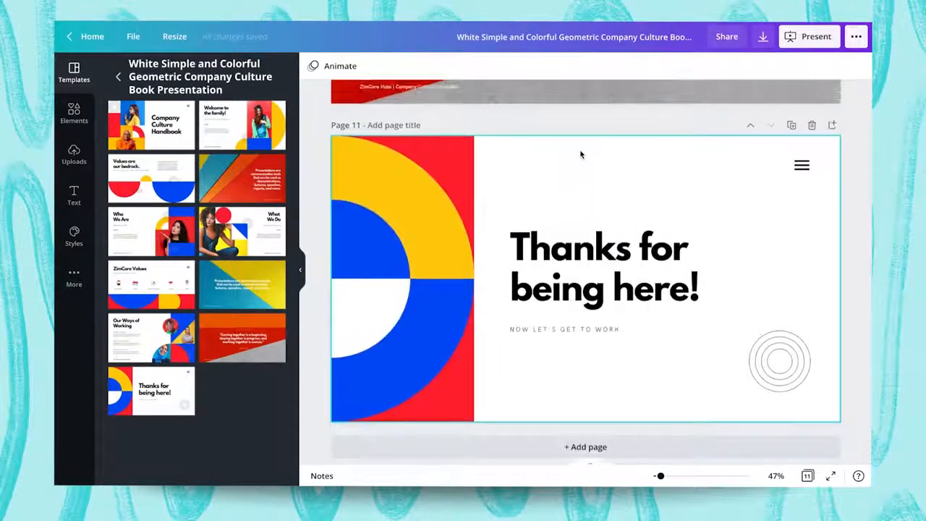
scroll(580, 154, up, 18)
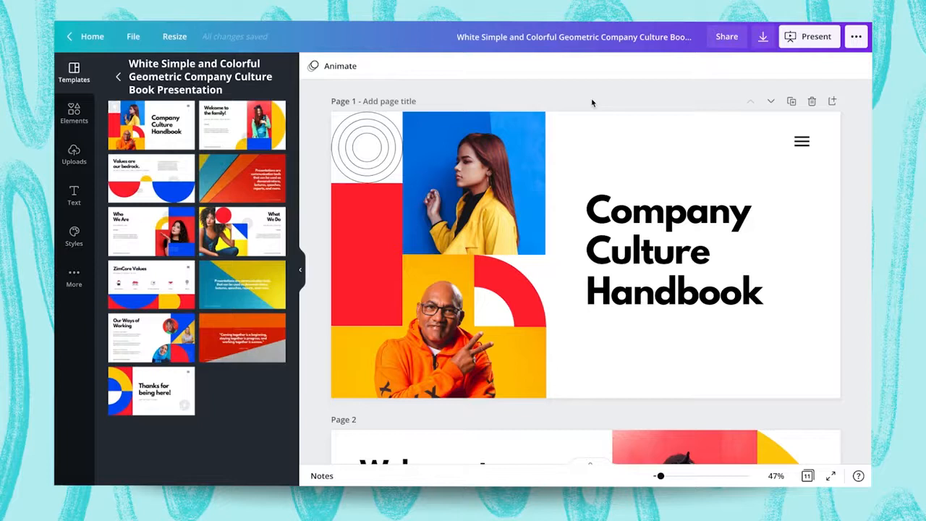
- Examine the Company Culture Handbook layouts on pages 2 to 8, and bring back the full list of presentation templates
scroll(591, 103, down, 5)
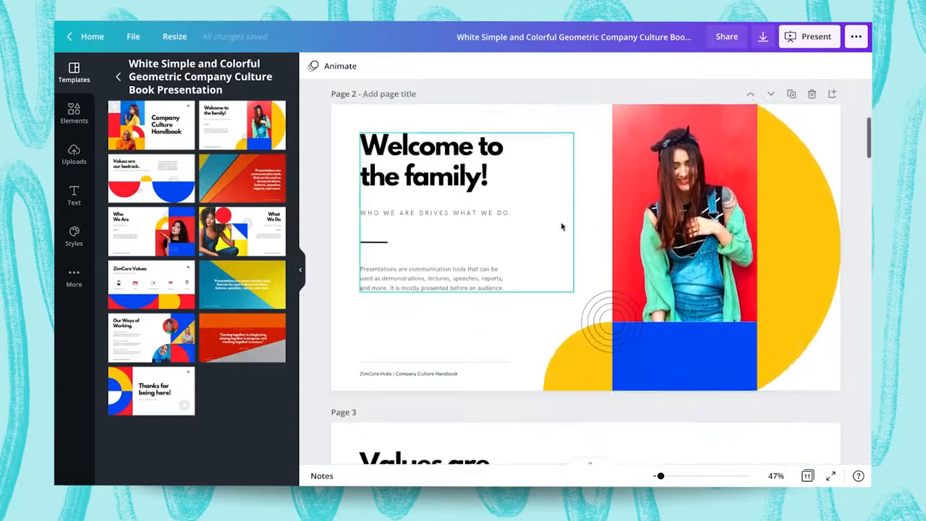
scroll(561, 227, down, 3)
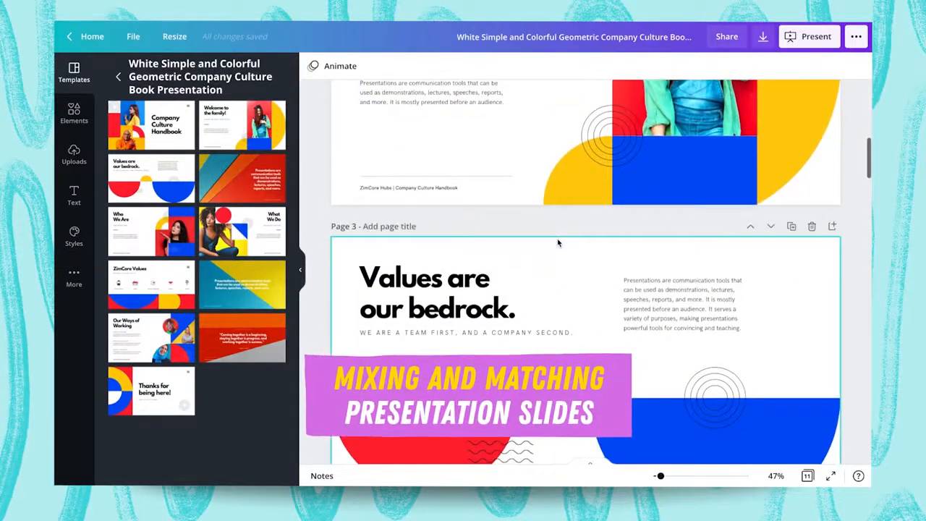
scroll(557, 243, down, 5)
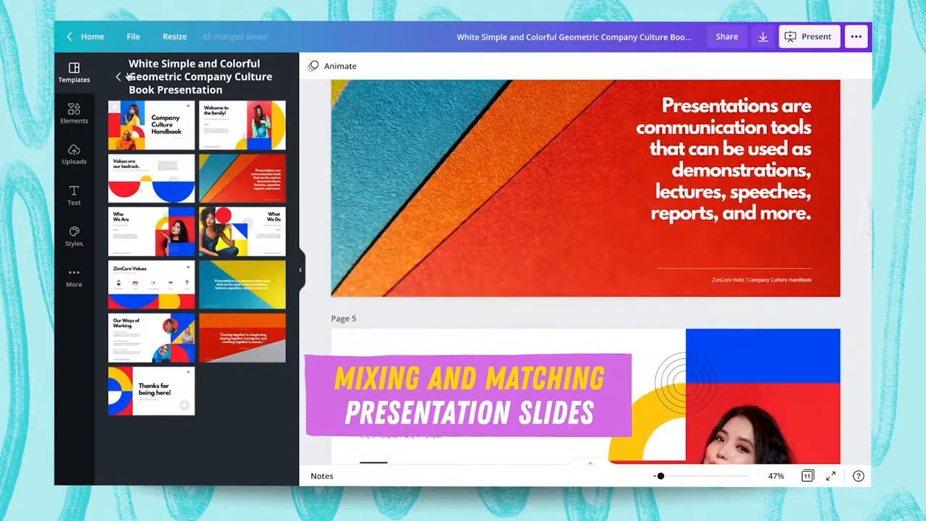
click(119, 78)
scroll(586, 272, down, 5)
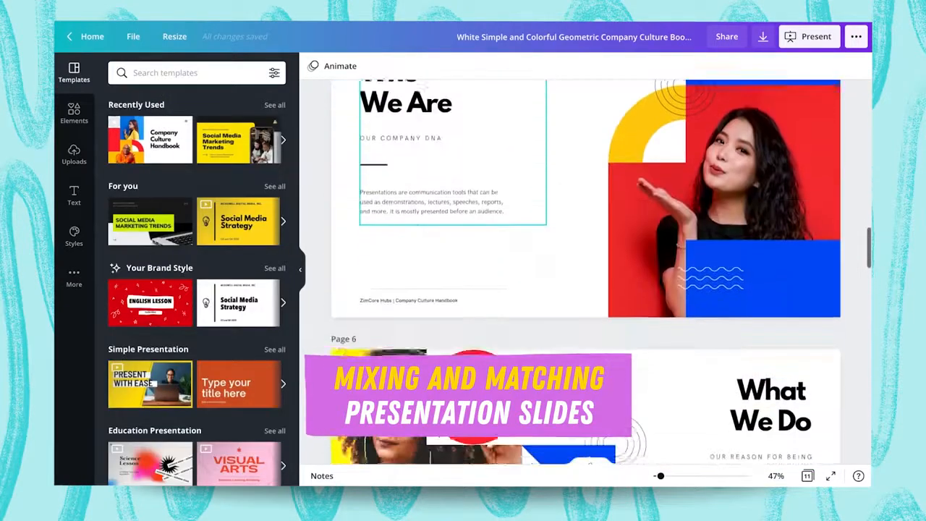
scroll(586, 272, down, 8)
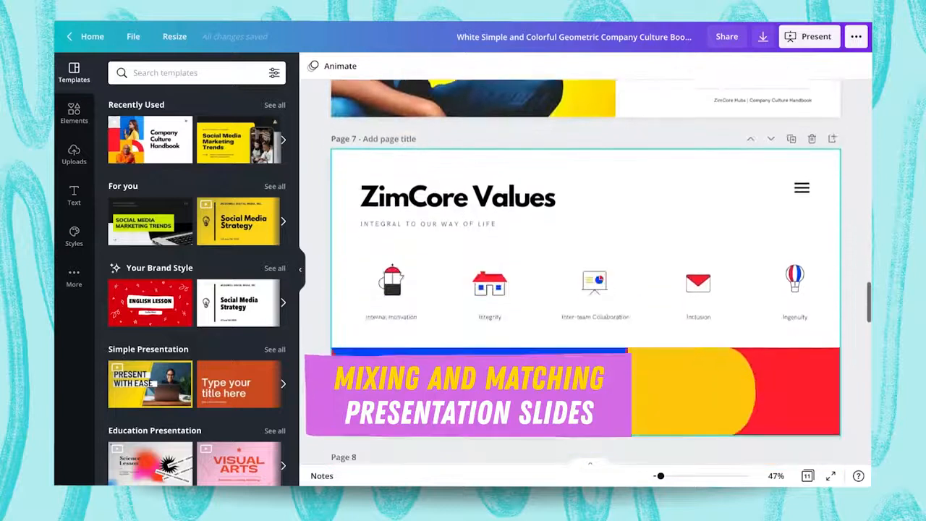
scroll(608, 336, down, 3)
scroll(607, 336, up, 1)
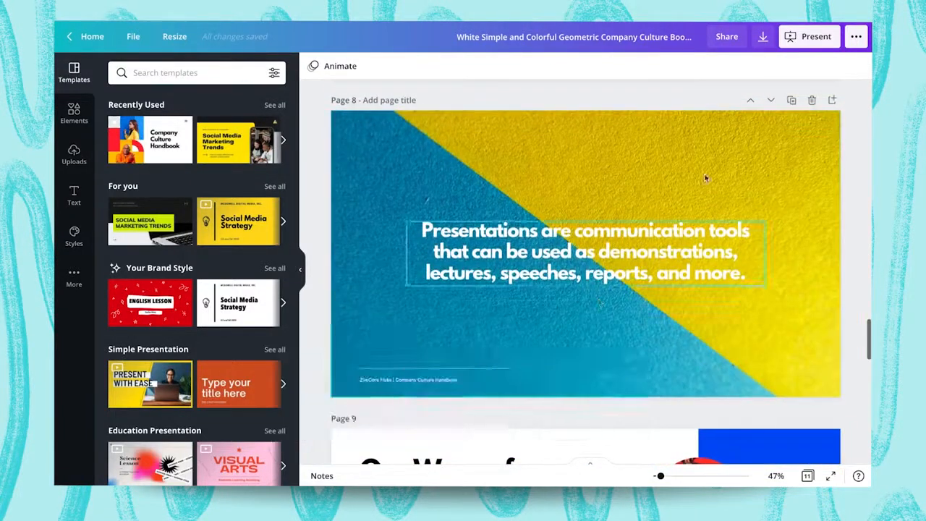
scroll(607, 336, up, 1)
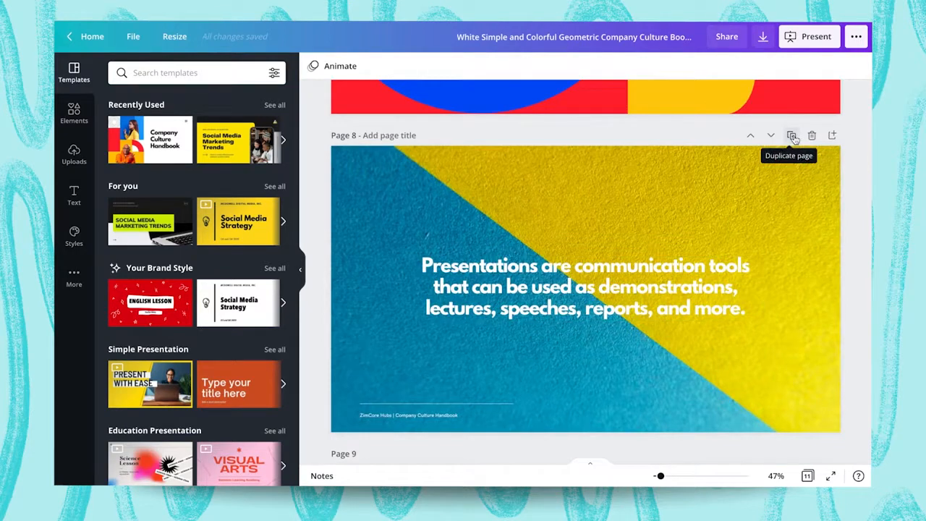
- Apply the brand-styled Social Media Strategy template's Our Target Clients layout to page 8 and its What Our Clients Say layout to a duplicate of that page
click(235, 307)
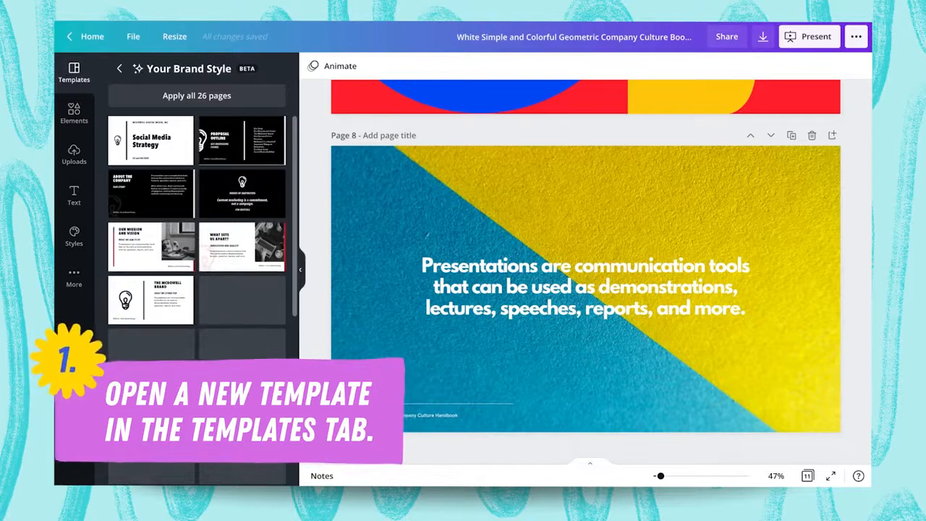
scroll(214, 384, down, 1)
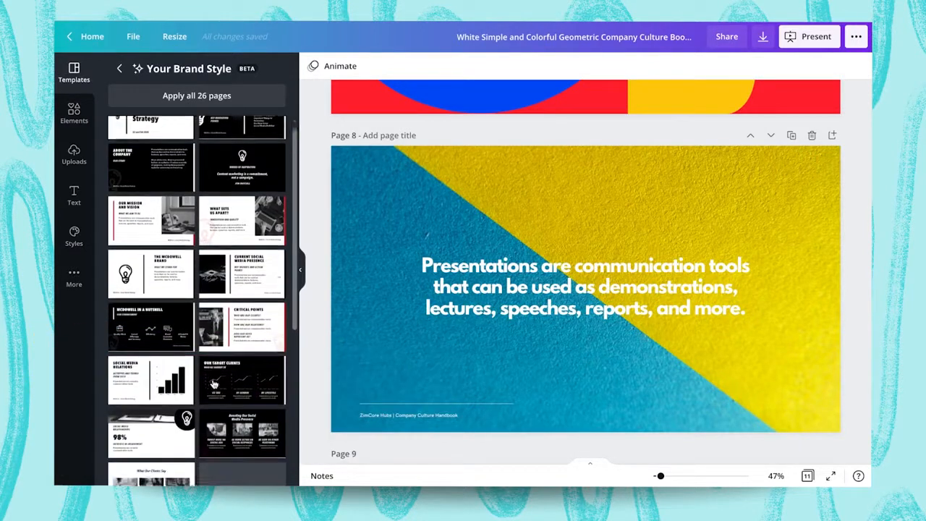
scroll(215, 383, down, 4)
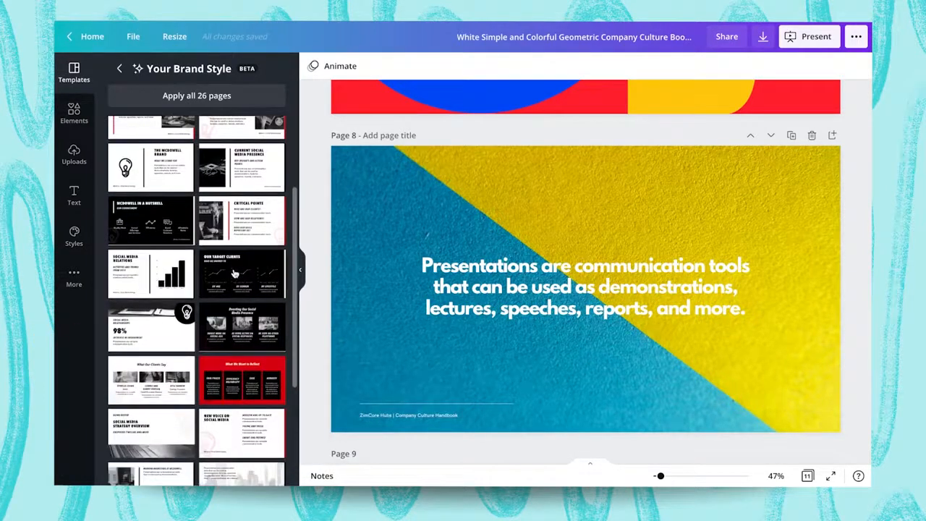
click(234, 273)
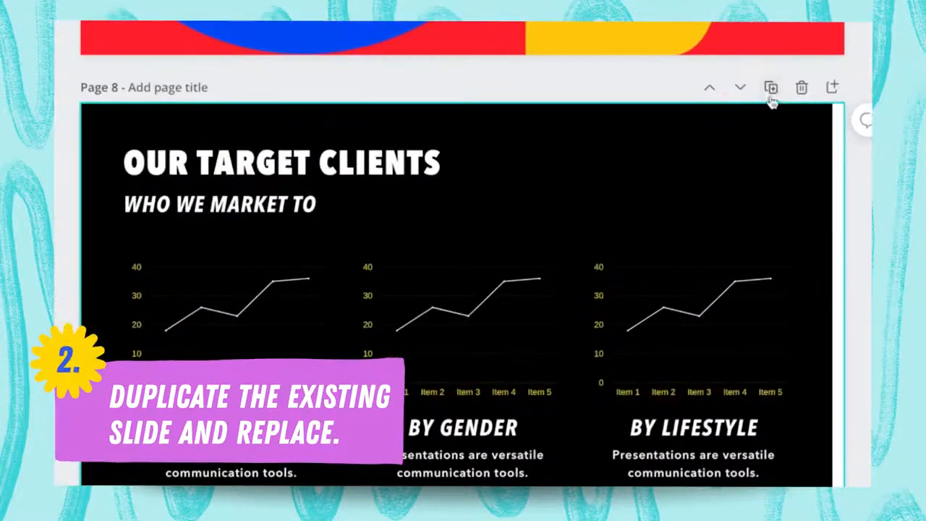
click(784, 118)
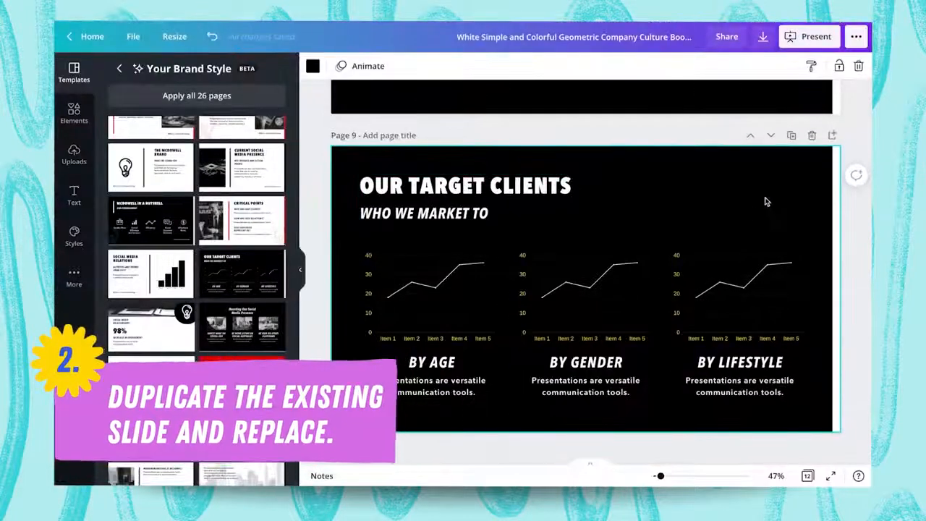
click(152, 387)
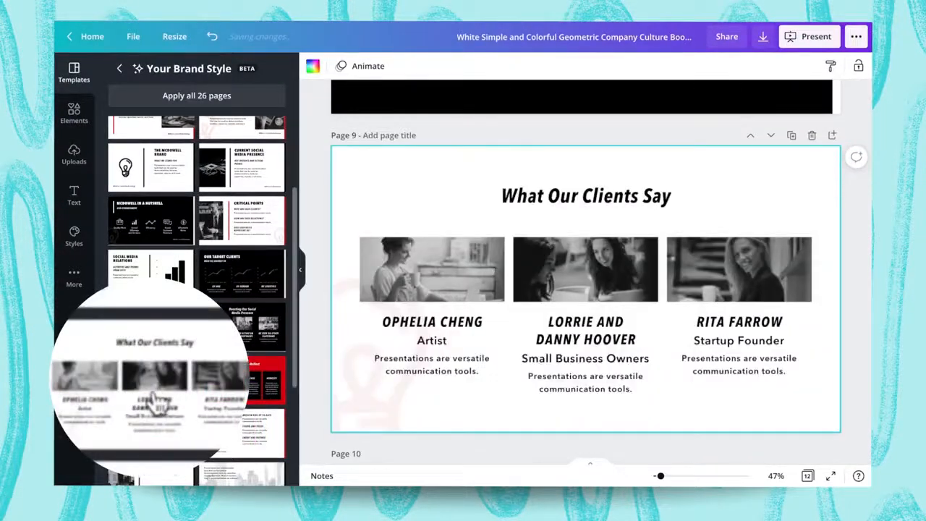
- Duplicate the Our Ways of Working page and replace the original on page 10 with the What We Want to Reflect layout
scroll(481, 351, down, 3)
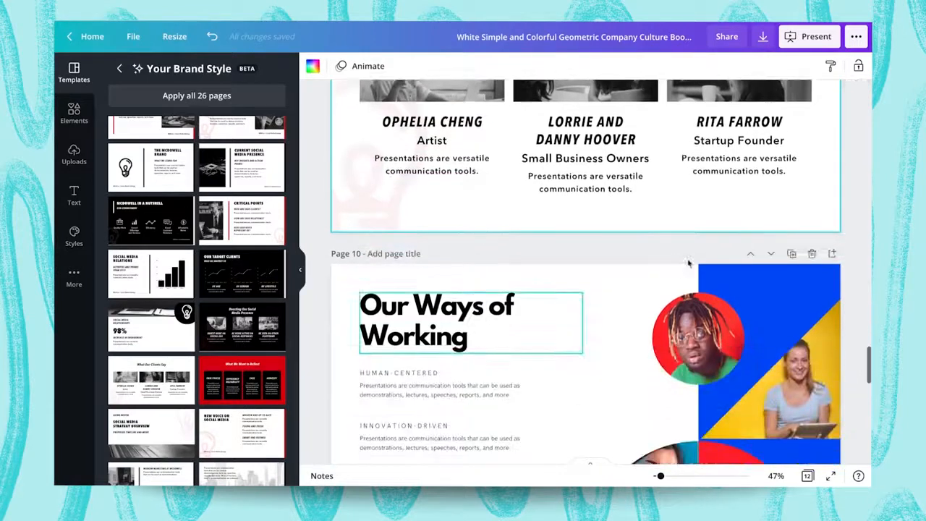
click(792, 254)
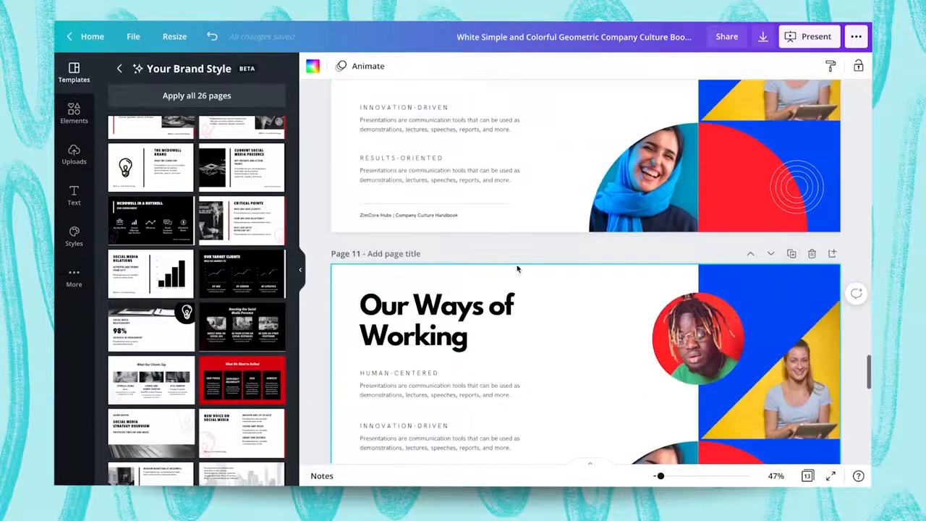
scroll(516, 269, up, 3)
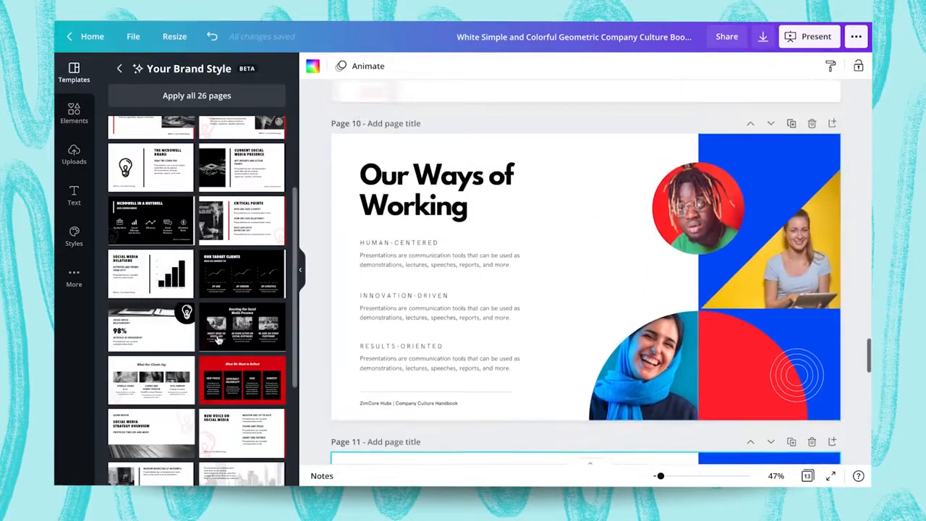
click(244, 369)
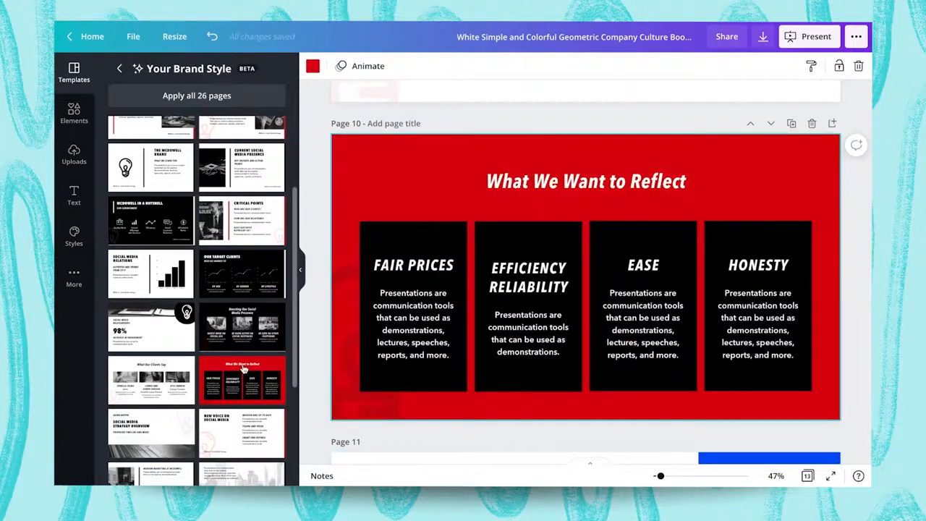
- Duplicate page 10 and replace the copy with the pink START layout from the Stop Start Continue Brainstorm Presentation template
click(121, 69)
scroll(243, 349, down, 4)
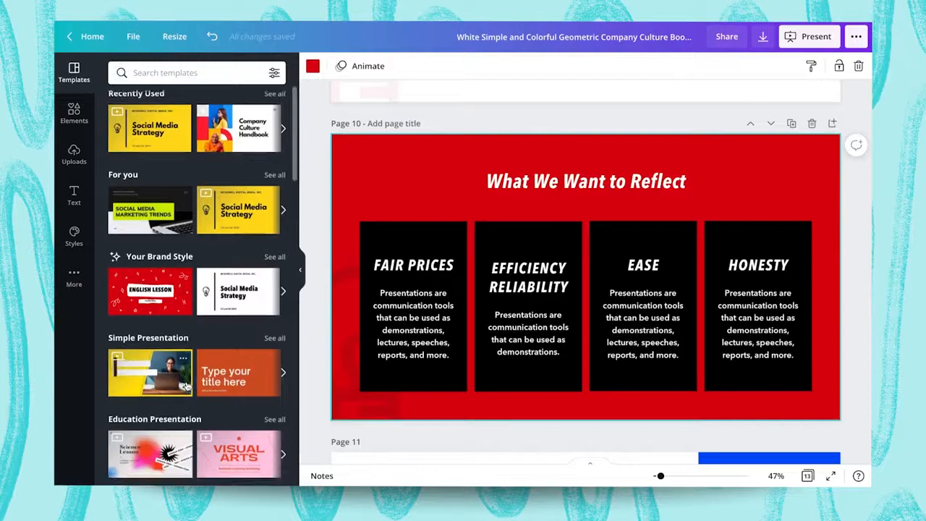
click(163, 366)
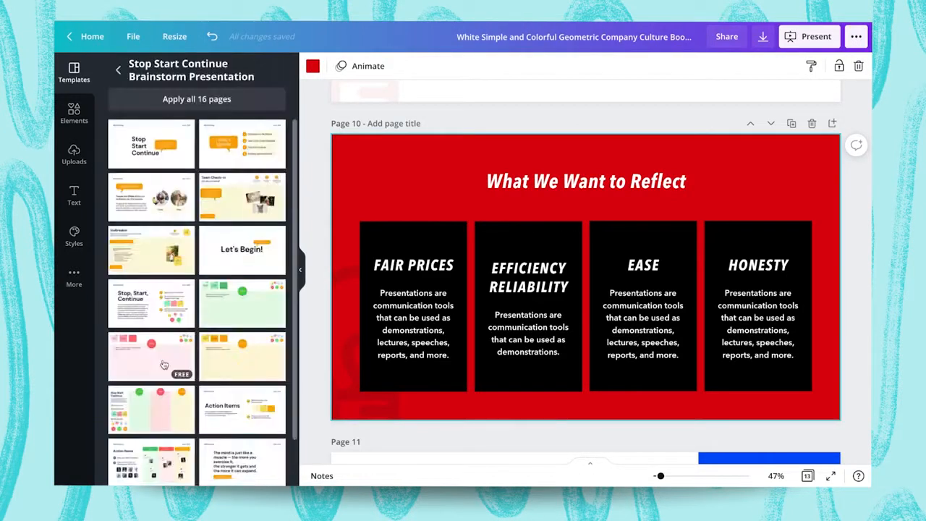
click(791, 125)
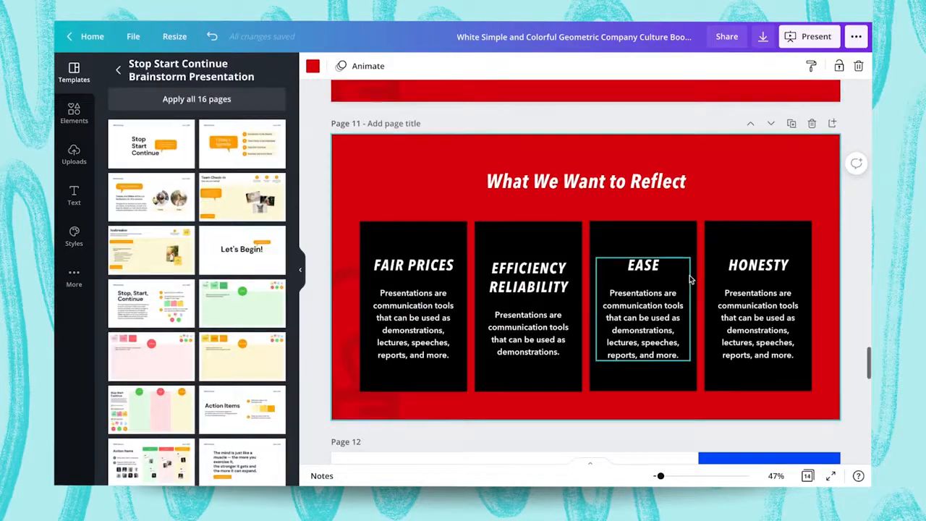
click(150, 357)
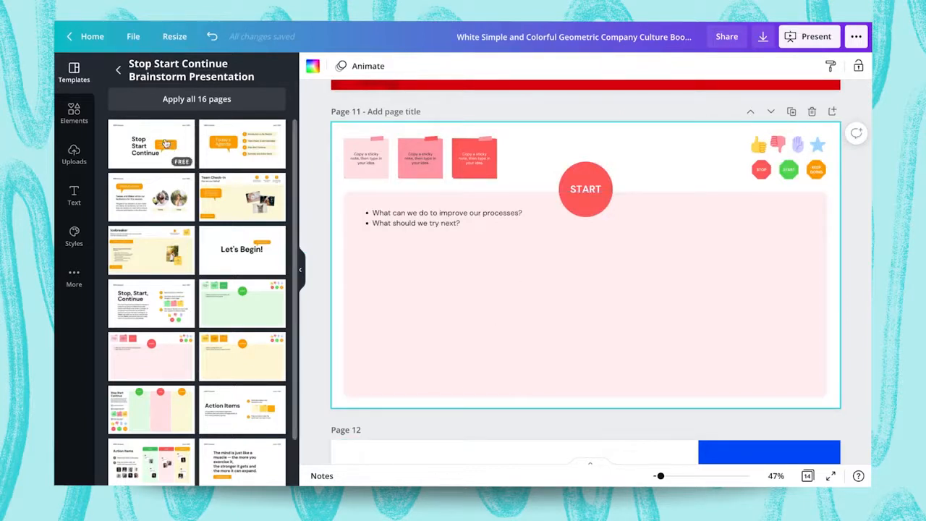
- Duplicate the Our Ways of Working page and replace the copy with the cover of the Bold Orange and Blue Illustrated Online Marketing Presentation
click(118, 71)
scroll(166, 151, down, 5)
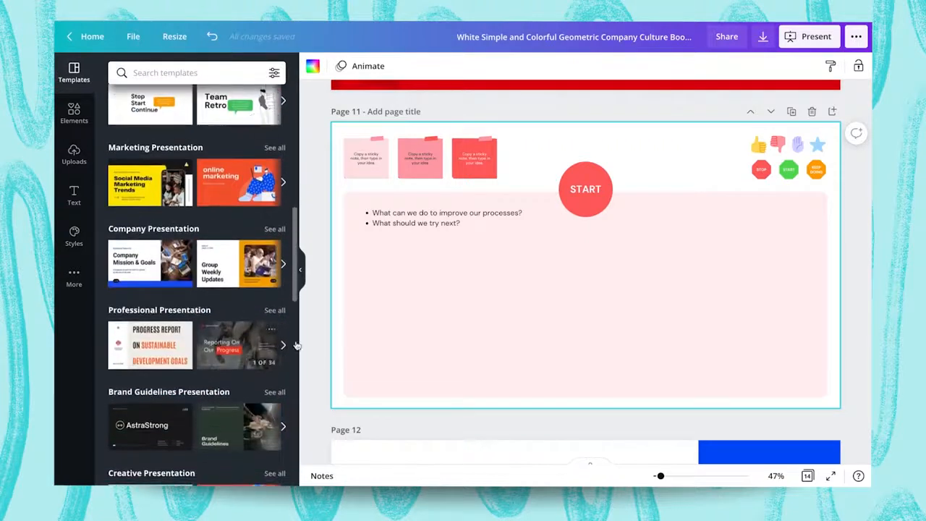
click(203, 170)
scroll(587, 393, down, 5)
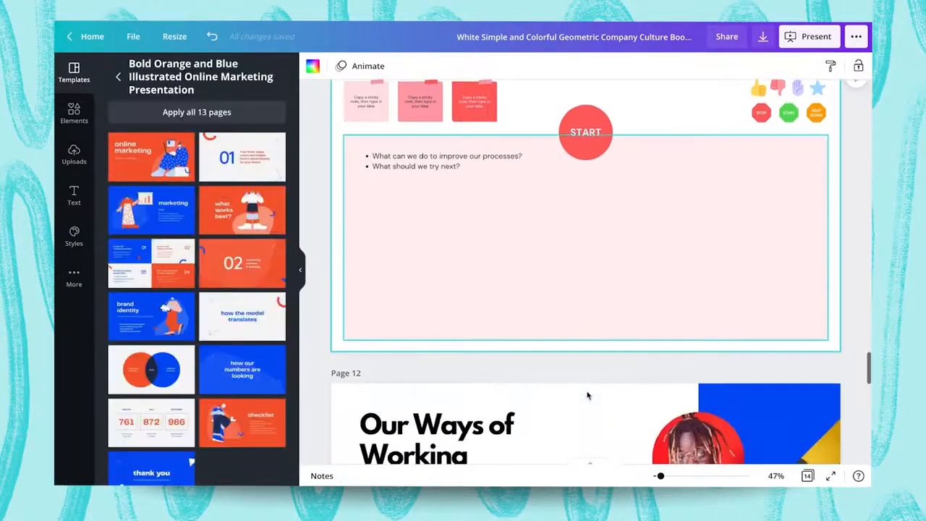
click(791, 197)
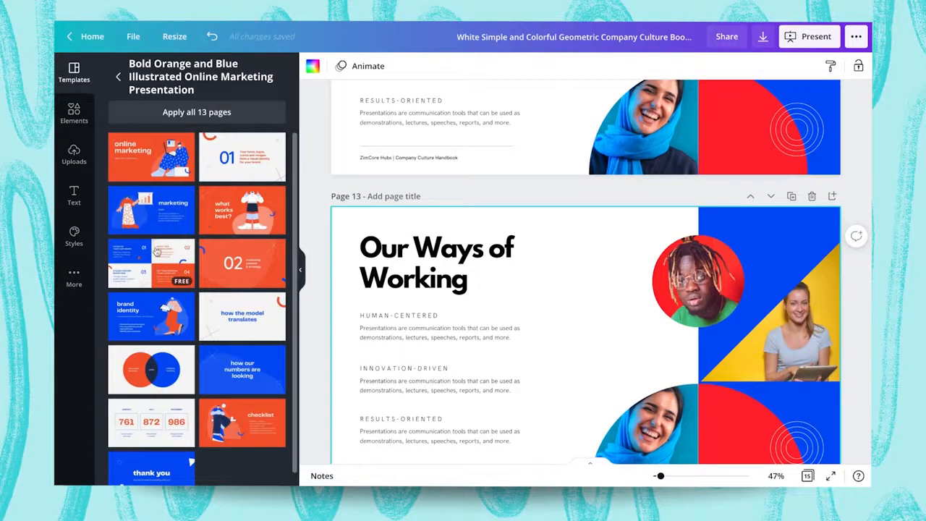
click(152, 152)
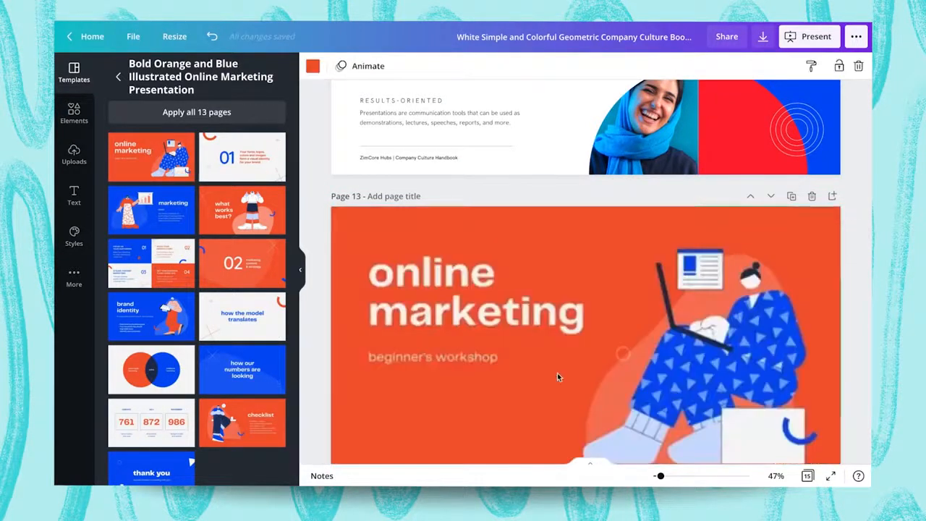
- Duplicate the quote page 14, then apply the four-panel numbered layout to the copy and the What Works Best layout to the original
scroll(557, 373, down, 5)
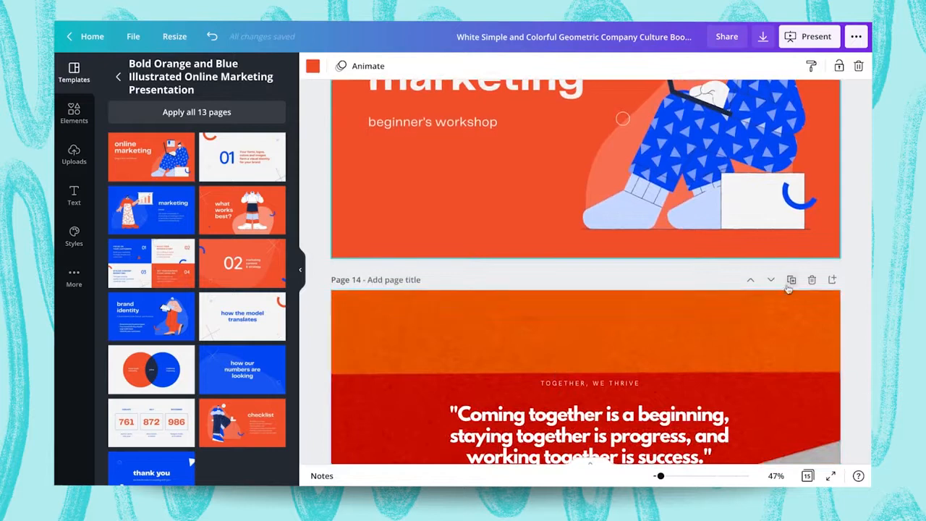
click(790, 281)
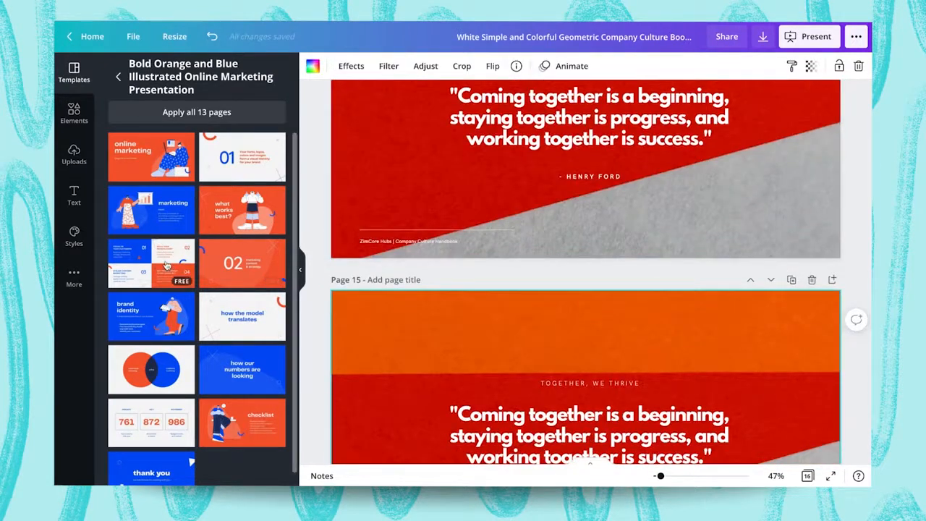
click(165, 267)
scroll(352, 273, up, 2)
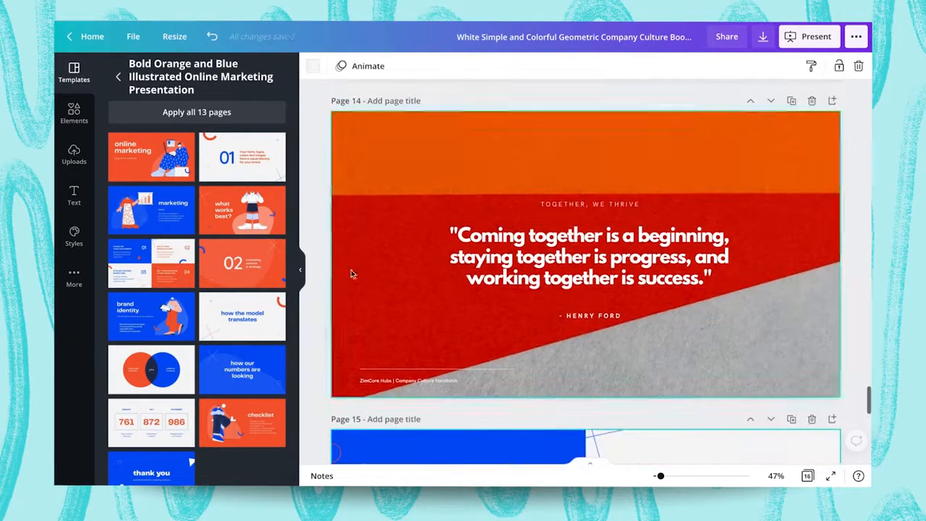
click(247, 212)
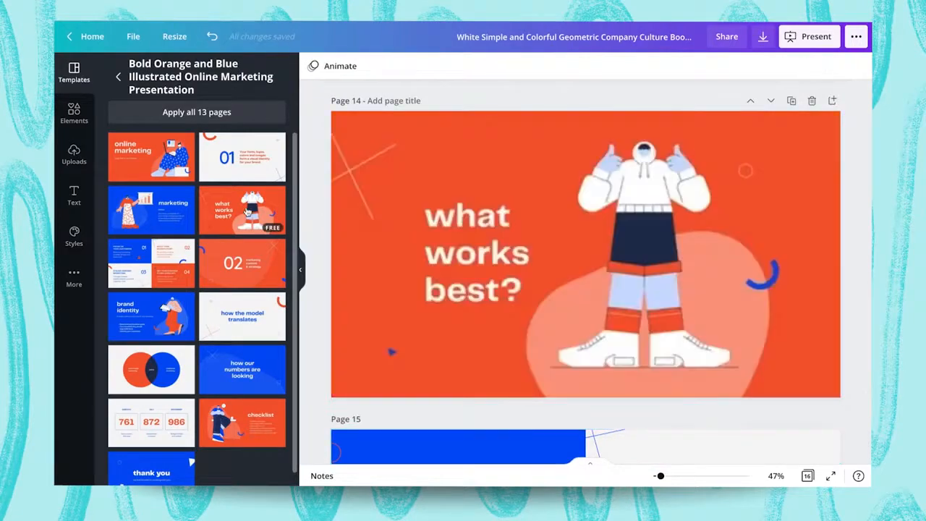
- Go back to the cover page and leave the Bold Orange and Blue template's layouts for the full template list
scroll(534, 339, down, 8)
scroll(535, 336, up, 20)
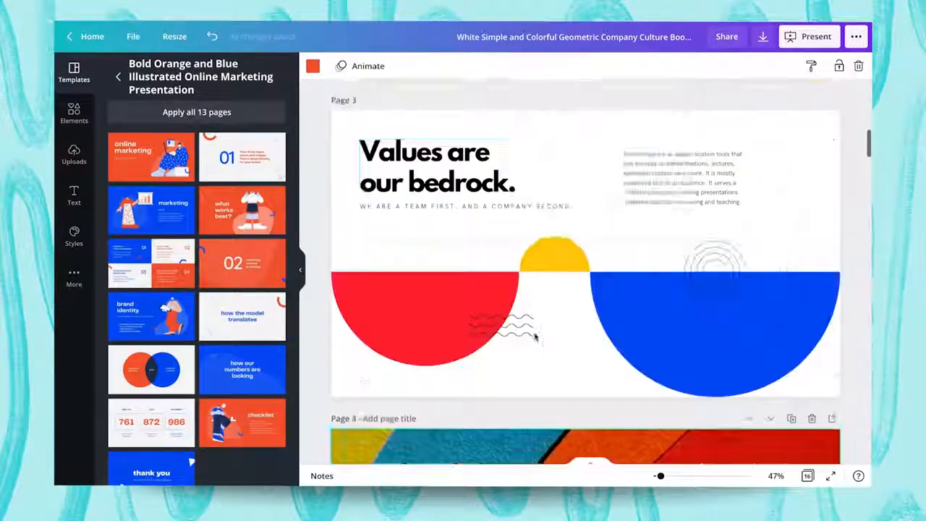
scroll(535, 336, up, 5)
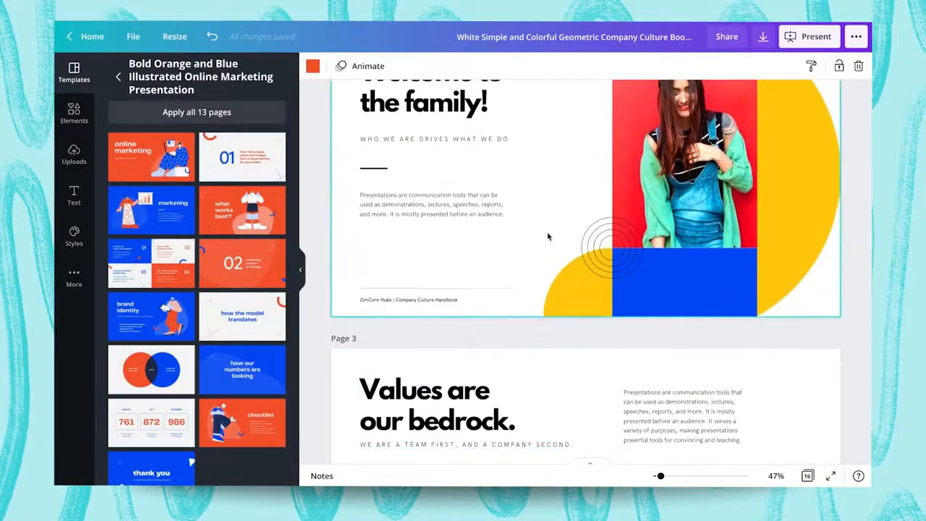
scroll(548, 237, up, 5)
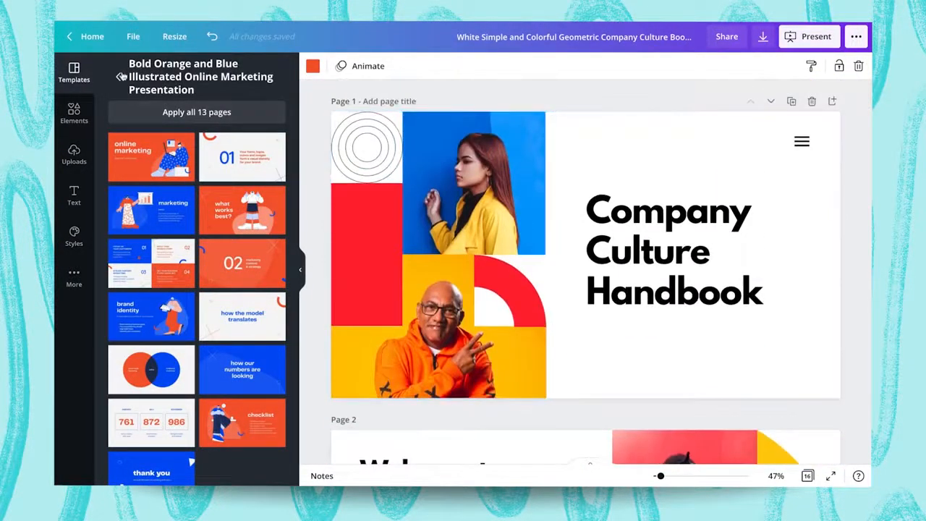
click(120, 78)
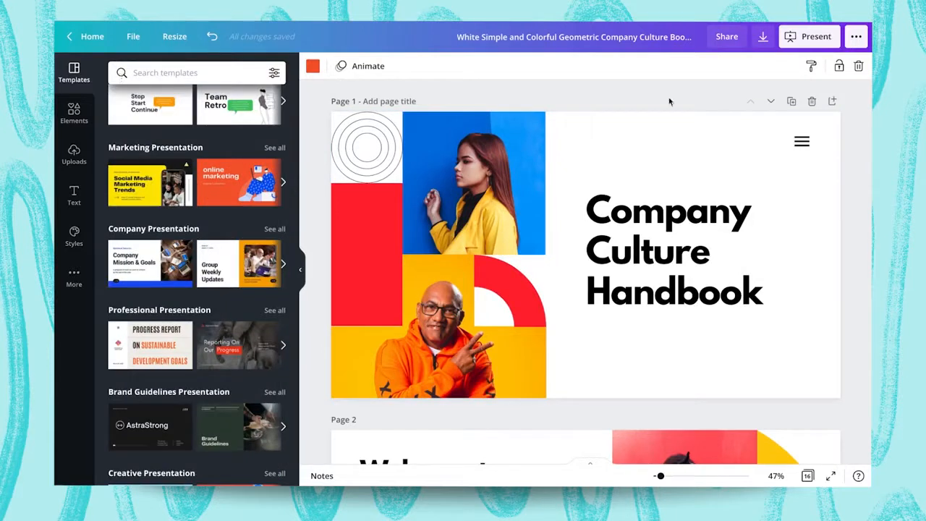
- Look through the deck's pages from the cover past the START page to review the mixed layouts
scroll(620, 201, down, 6)
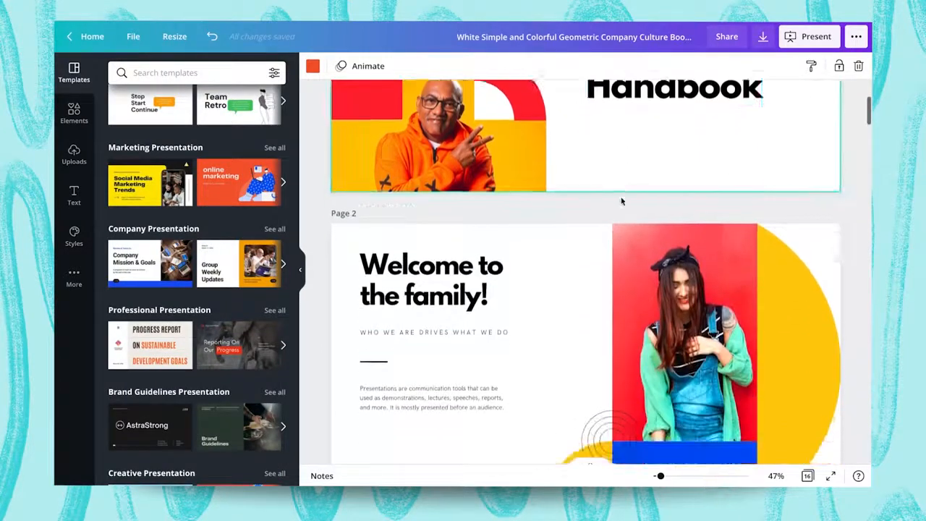
scroll(630, 108, up, 6)
scroll(631, 108, down, 13)
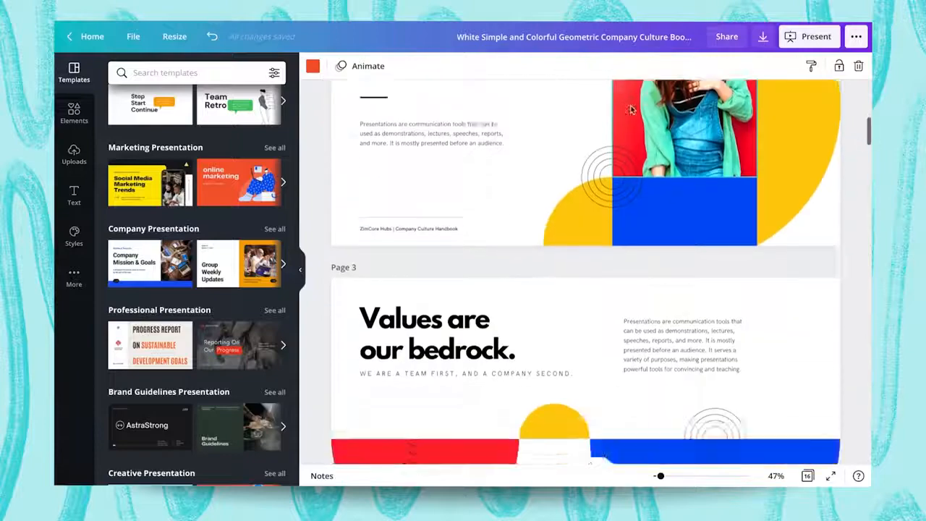
scroll(631, 109, down, 12)
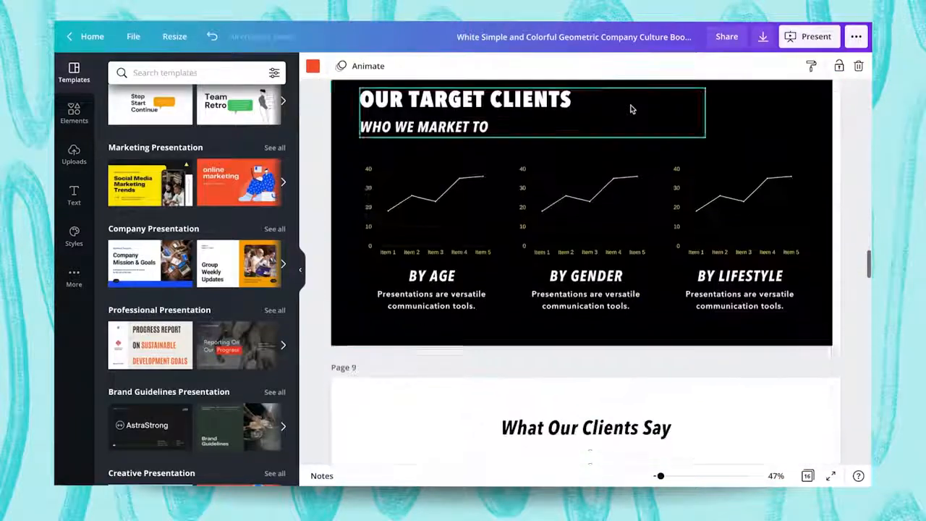
scroll(631, 109, down, 10)
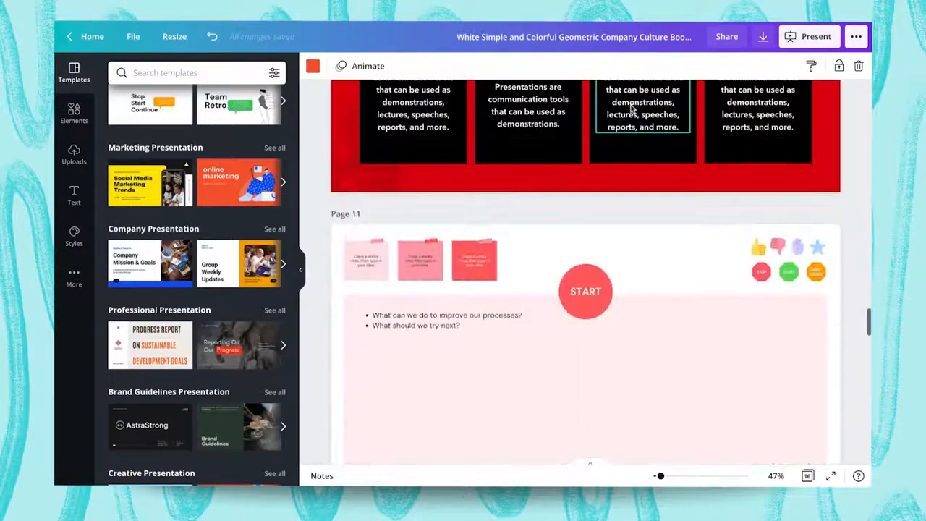
scroll(631, 101, down, 3)
scroll(631, 101, up, 20)
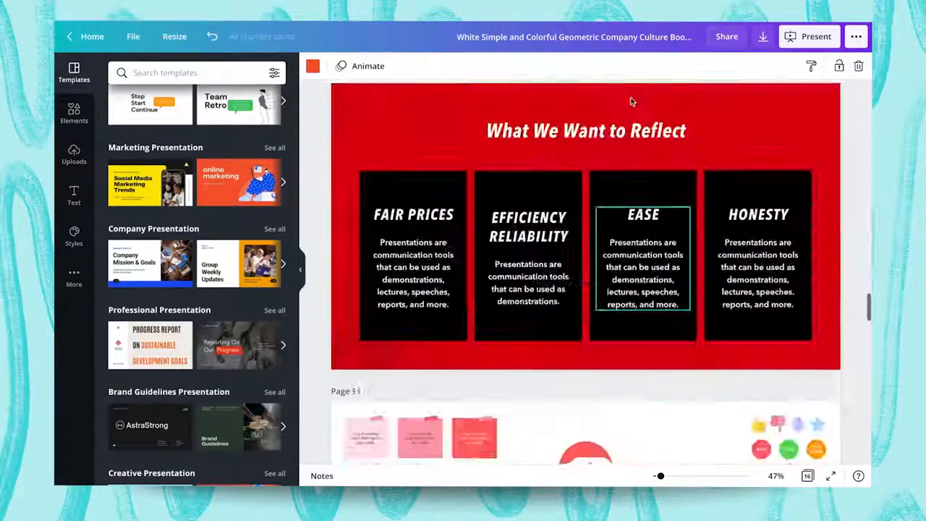
scroll(631, 101, up, 5)
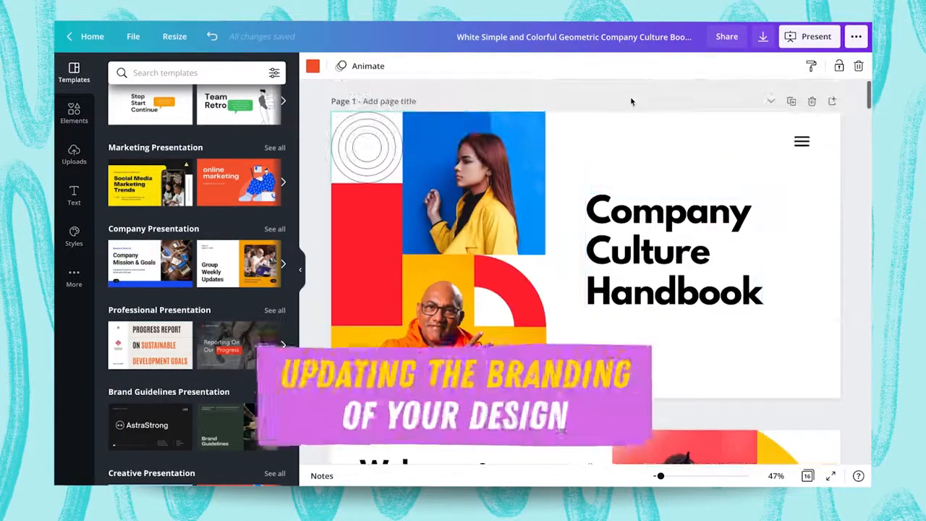
- Select the Company Culture Handbook title on the cover and open the font and colour styles
click(632, 233)
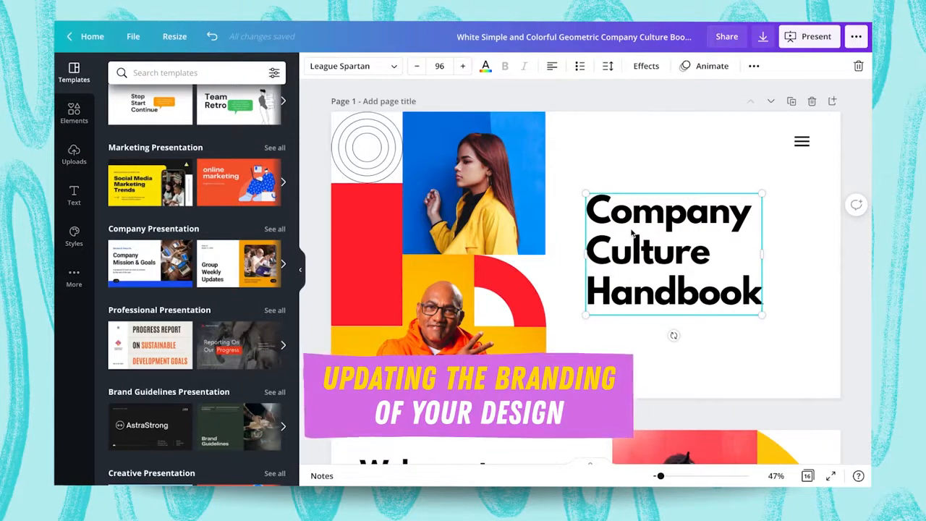
click(645, 175)
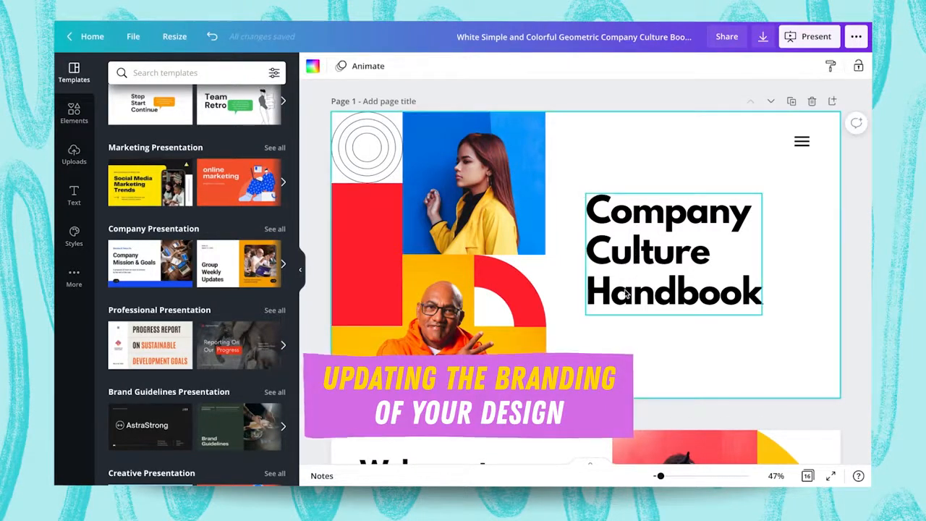
click(648, 220)
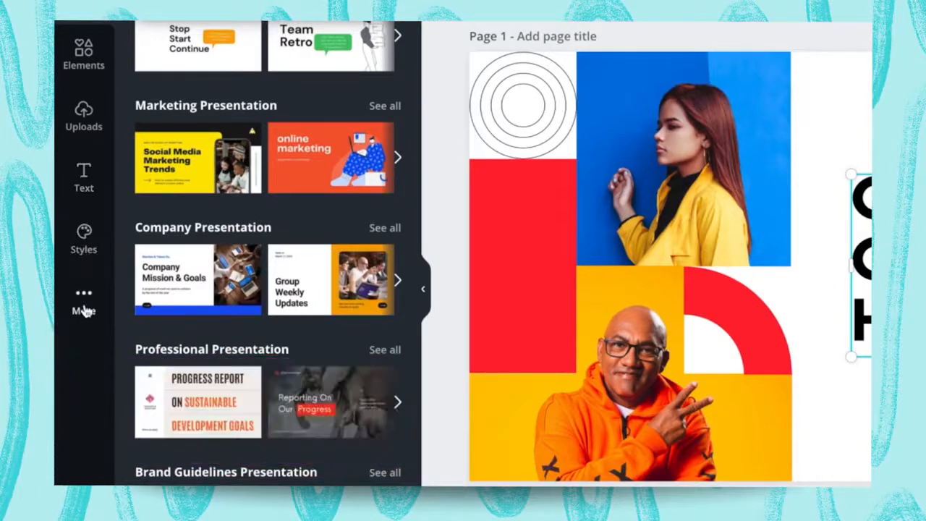
click(83, 249)
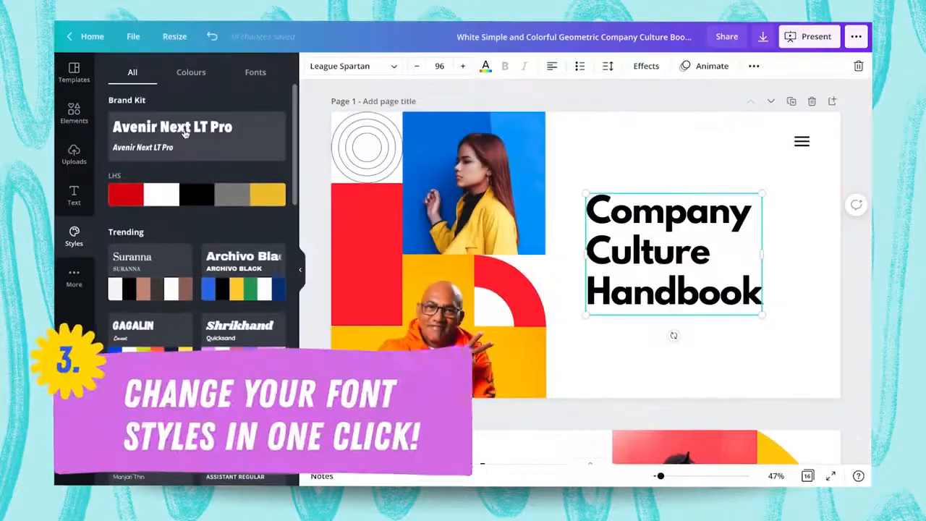
- Try the Brand Kit's Avenir Next LT Pro font set on the cover page and undo it
click(185, 132)
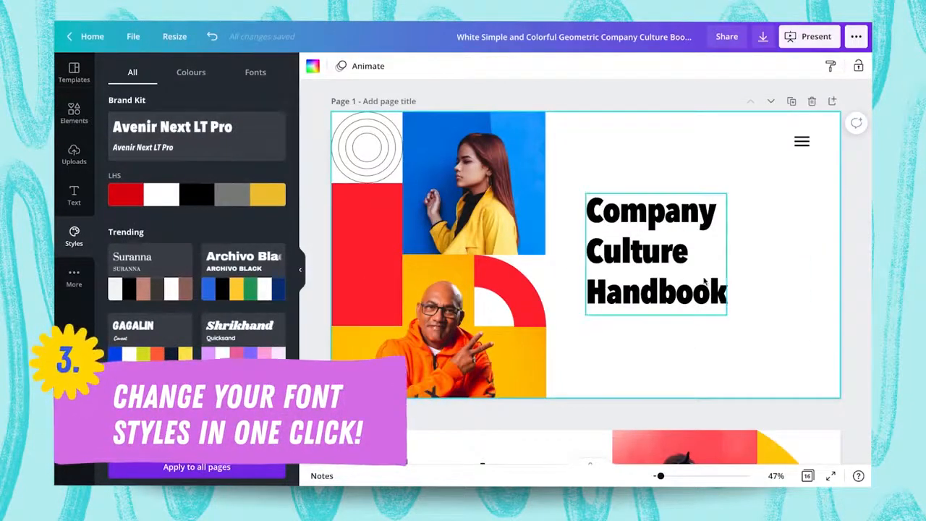
click(212, 36)
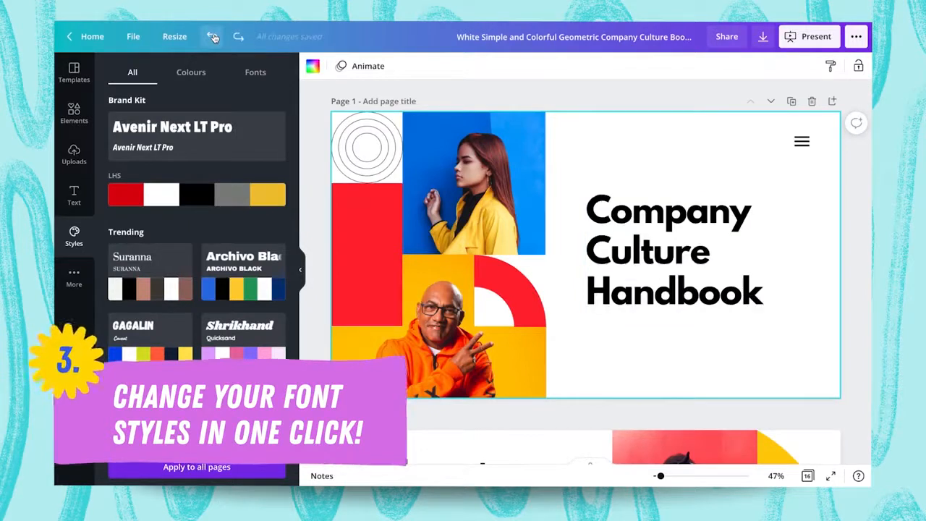
click(701, 252)
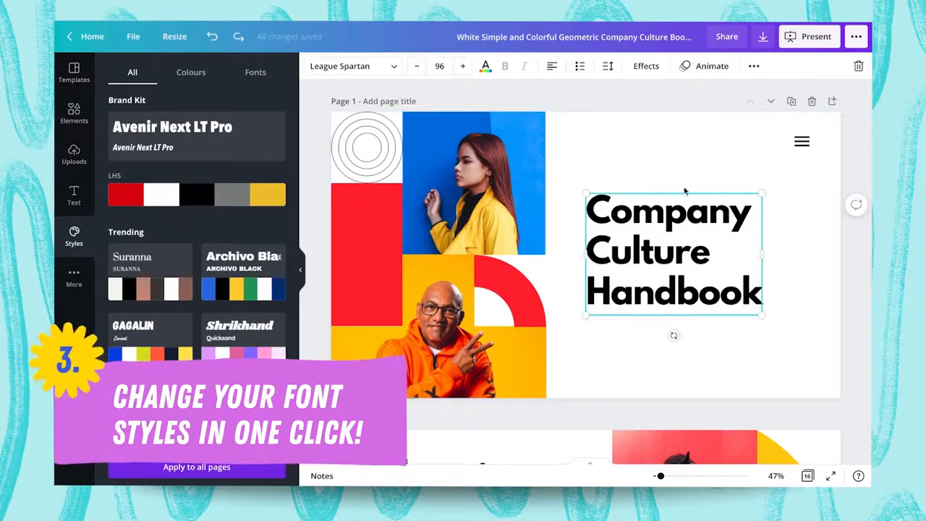
click(679, 166)
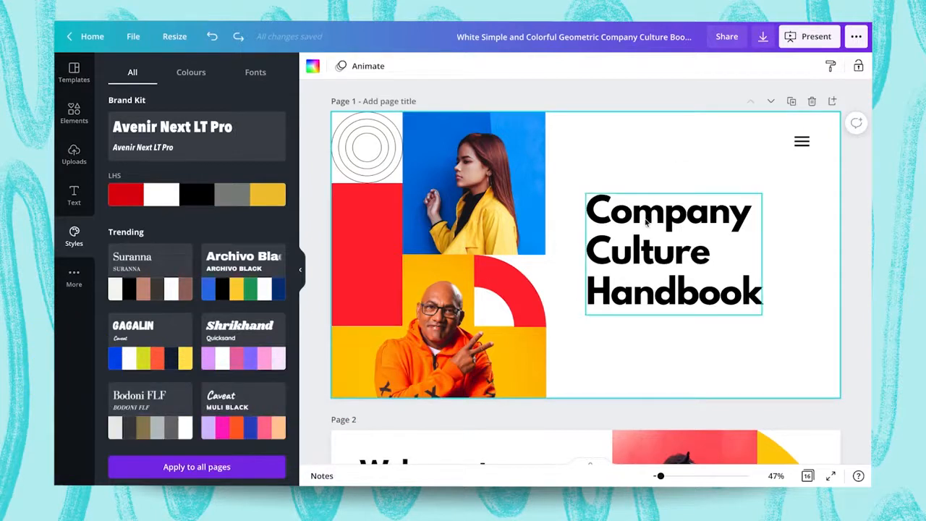
- Apply the Brand Kit's Avenir Next LT Pro font set to pages 1, 2 and 3, one page at a time
click(156, 145)
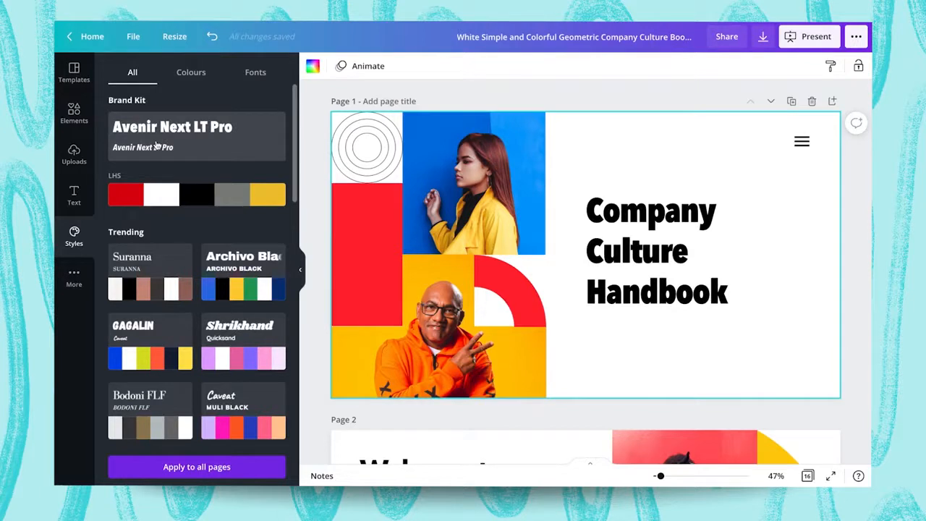
scroll(719, 285, down, 5)
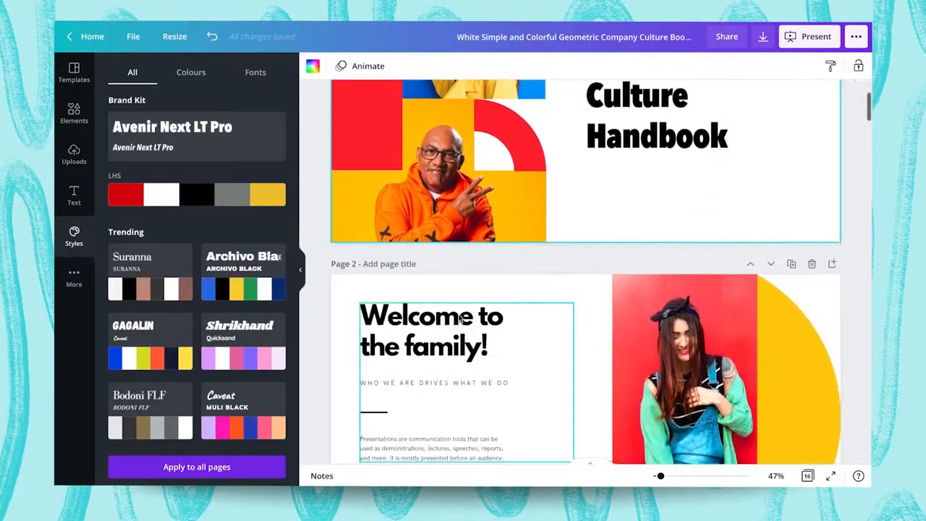
click(460, 318)
click(167, 140)
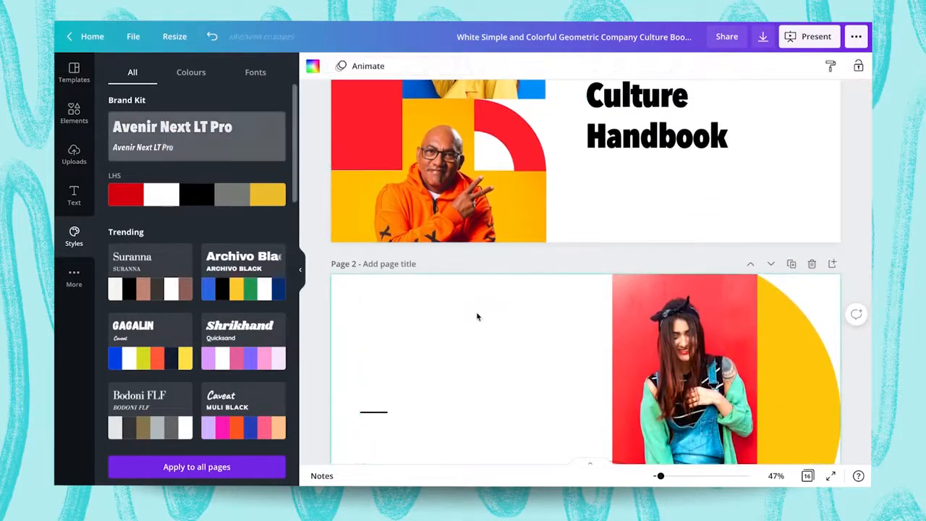
scroll(499, 341, down, 8)
click(443, 352)
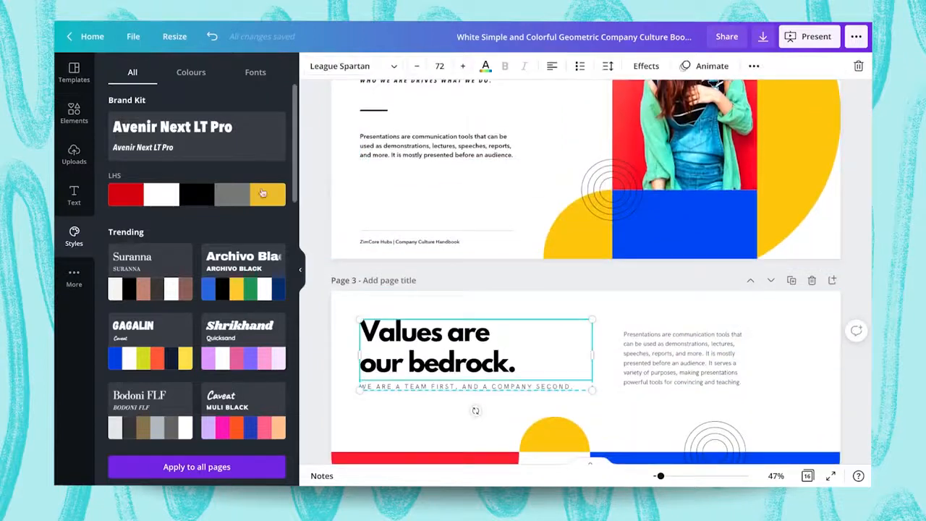
click(173, 138)
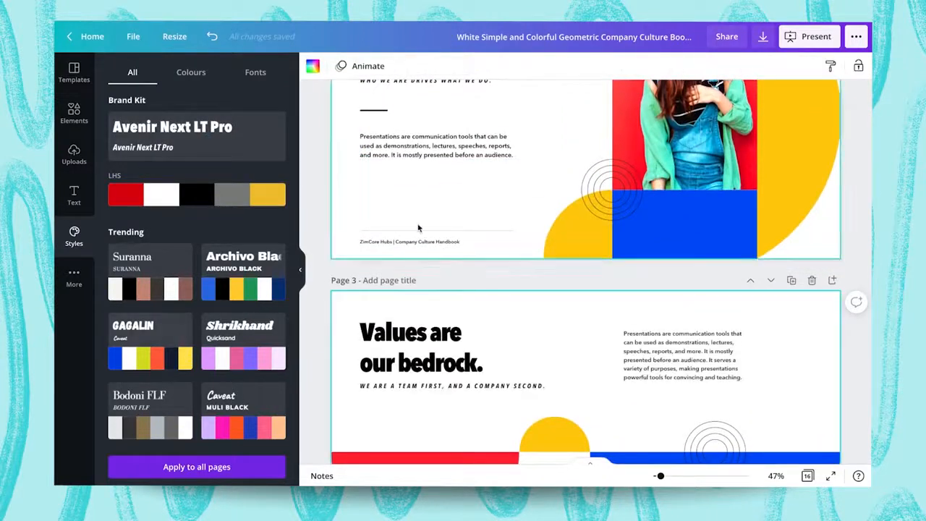
- Reapply the Avenir Next LT Pro font set on the cover page and extend it to all pages of the deck
scroll(586, 275, up, 16)
click(645, 225)
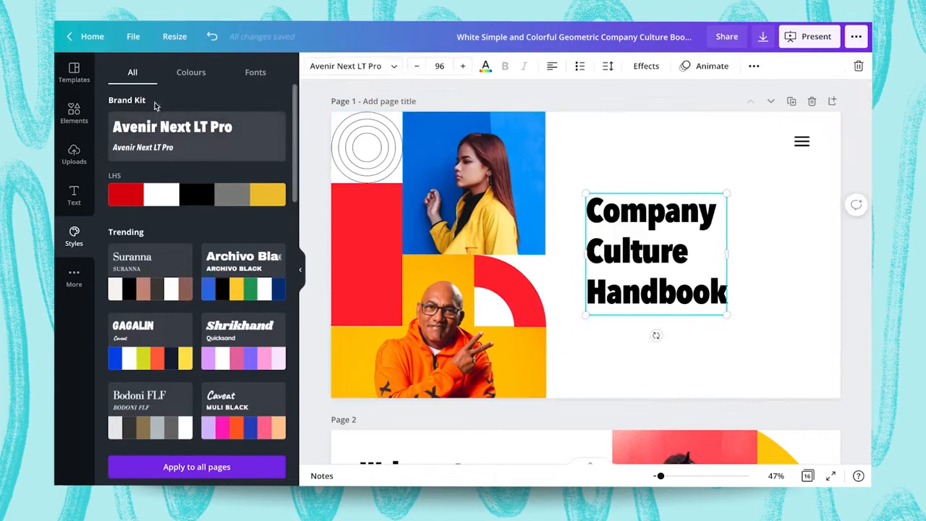
click(174, 137)
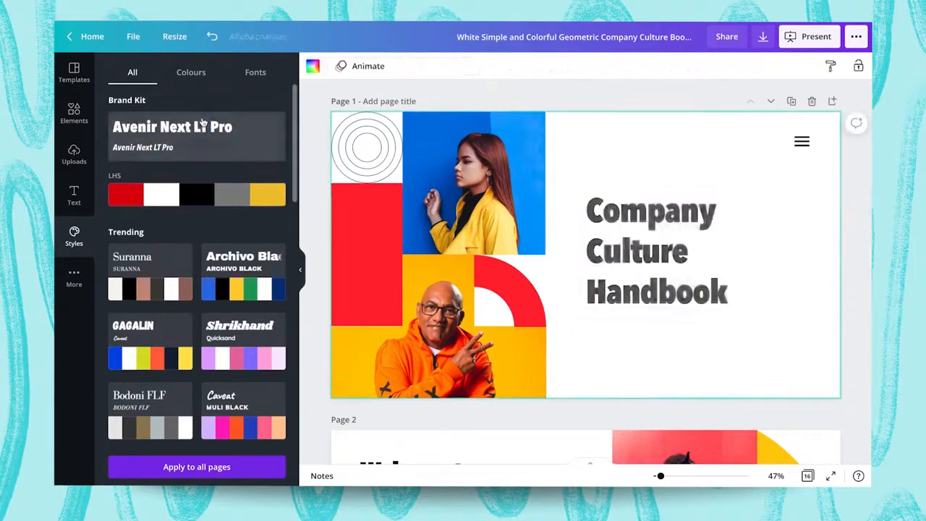
click(186, 469)
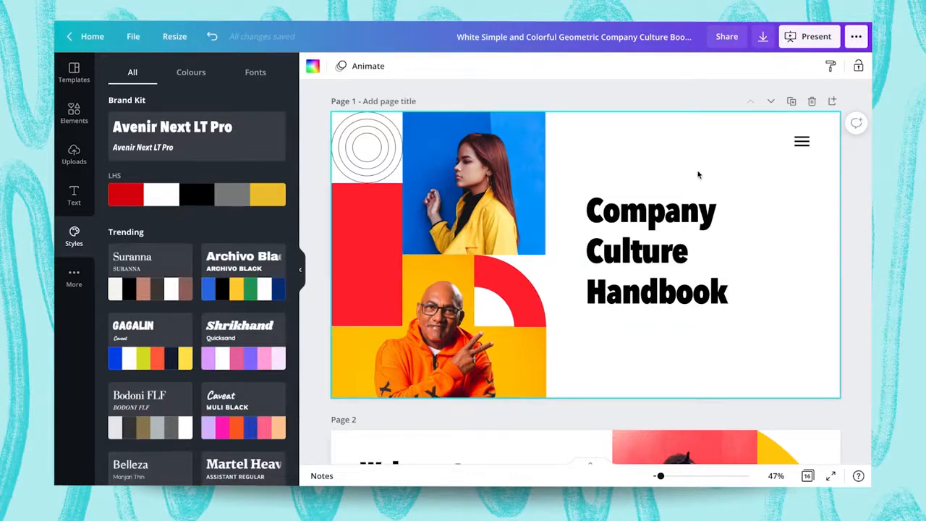
- Check the fonts on the following pages, including the heading, subheading and body text of the What We Do page
scroll(698, 174, down, 20)
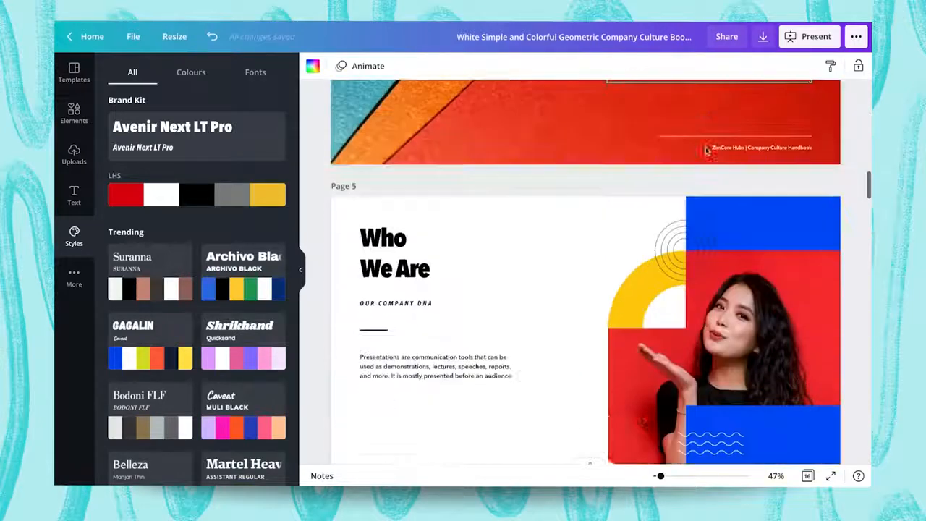
scroll(712, 152, down, 1)
click(789, 269)
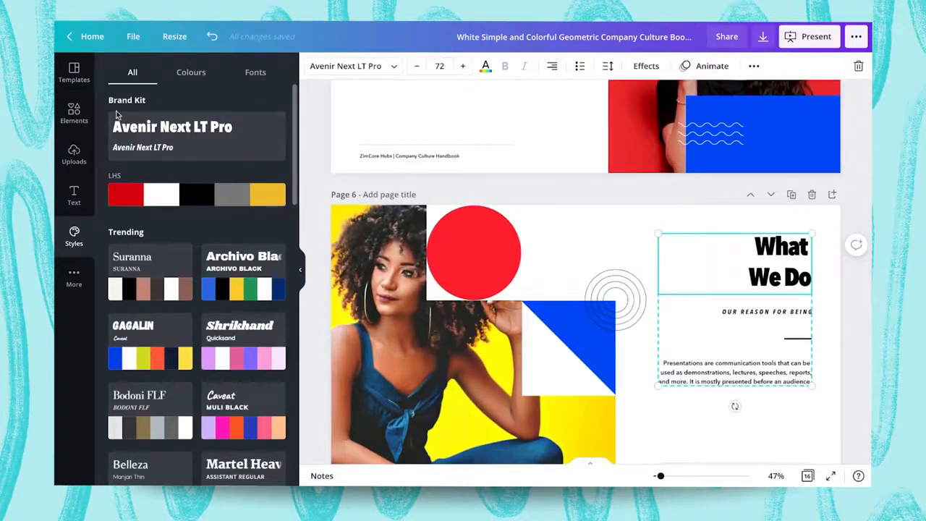
scroll(160, 133, down, 1)
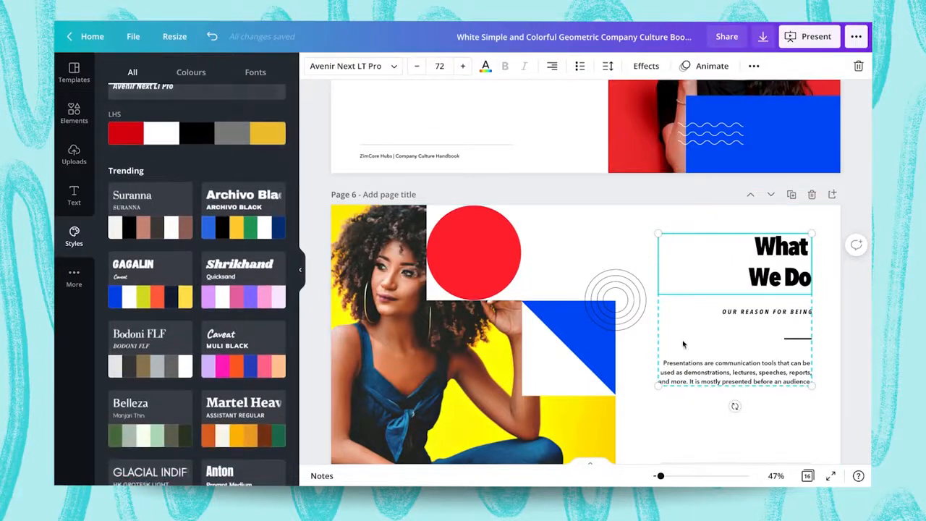
click(697, 376)
click(788, 250)
click(765, 313)
click(733, 379)
scroll(608, 260, up, 15)
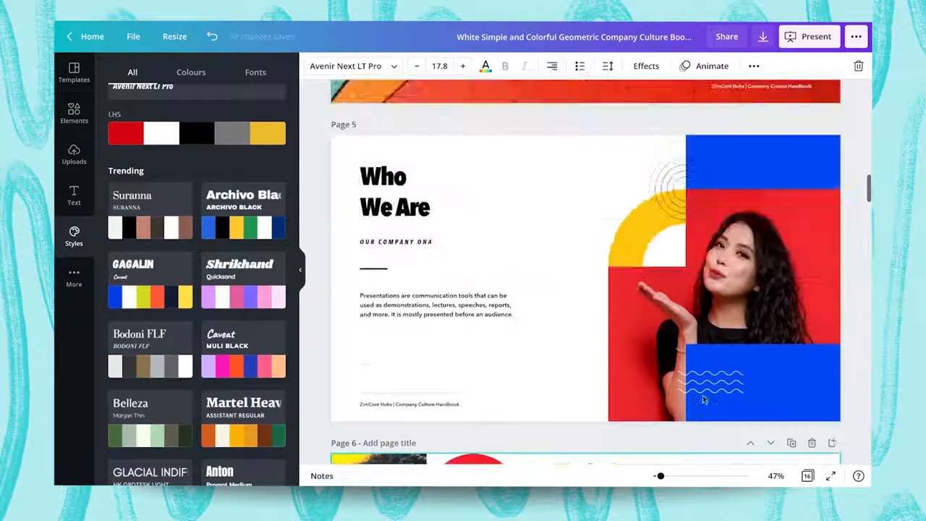
scroll(608, 260, up, 3)
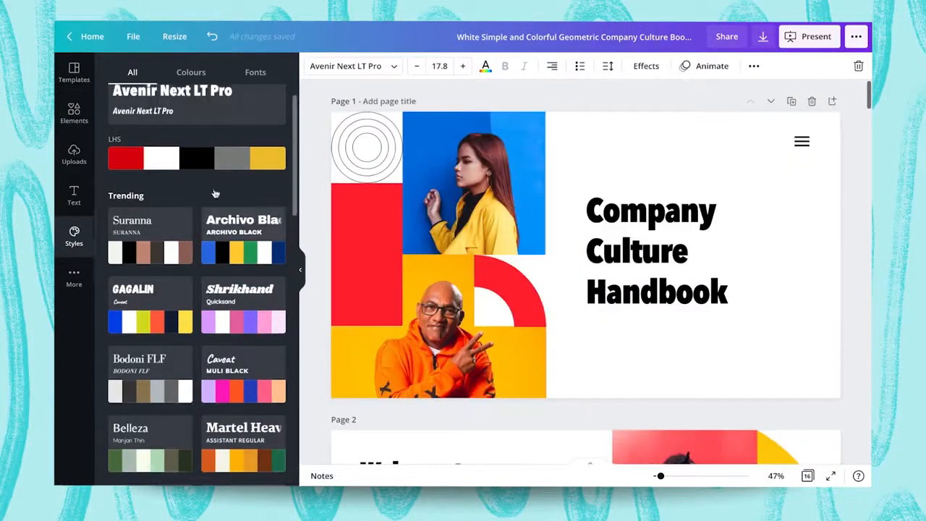
- Check the heading, subheading and body fonts on the ZimCore Values, Our Target Clients and What Our Clients Say pages
scroll(595, 294, down, 10)
scroll(596, 295, down, 15)
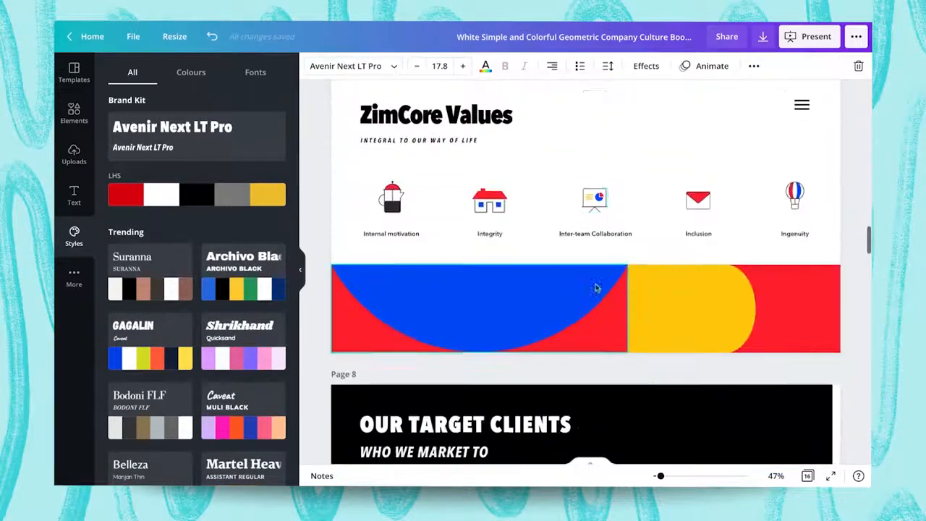
click(418, 137)
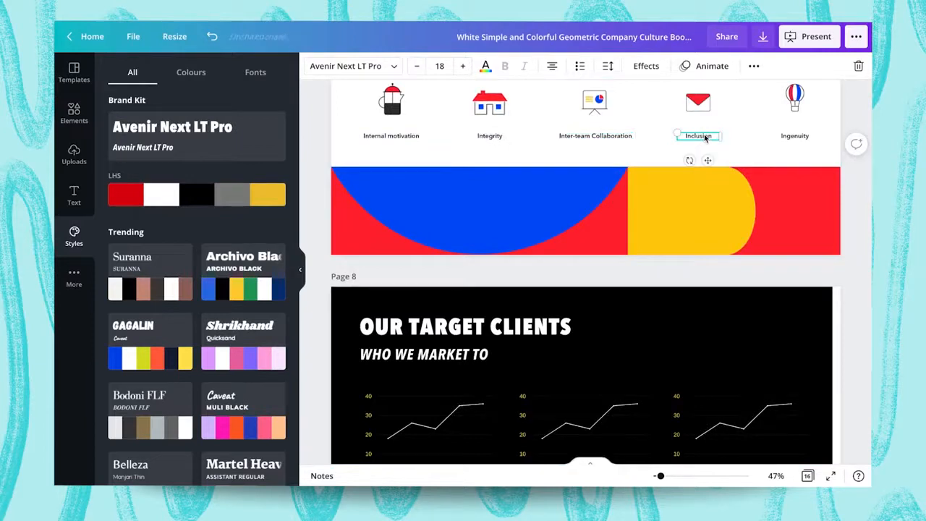
scroll(795, 142, down, 5)
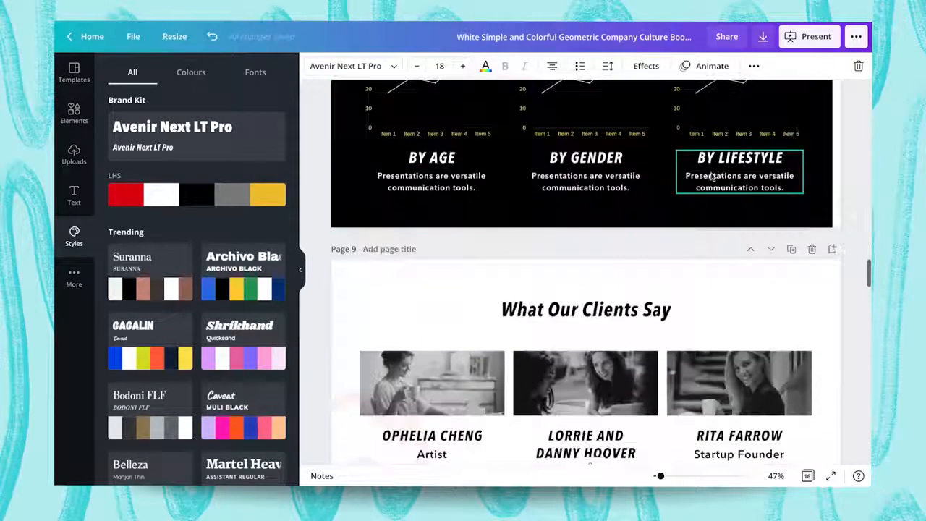
click(610, 191)
scroll(610, 190, up, 3)
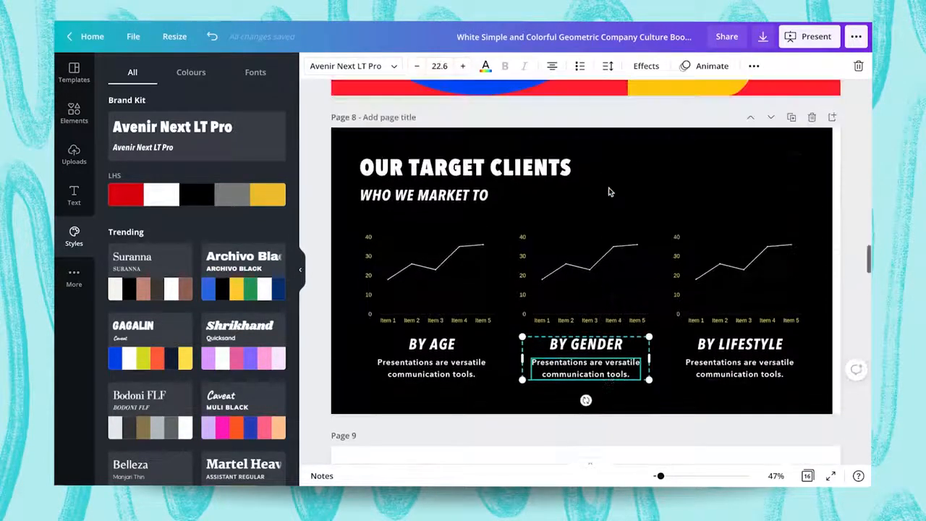
click(502, 168)
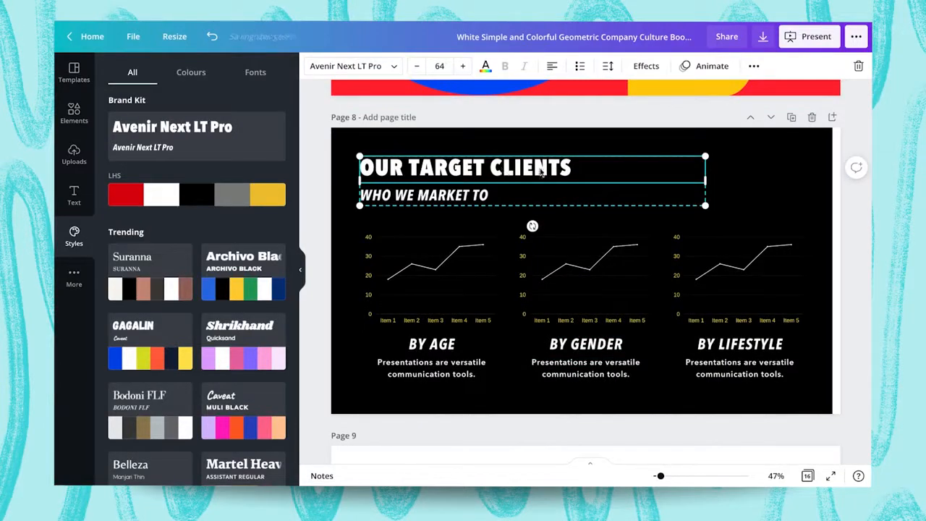
scroll(614, 248, up, 20)
scroll(544, 382, down, 20)
scroll(546, 345, up, 6)
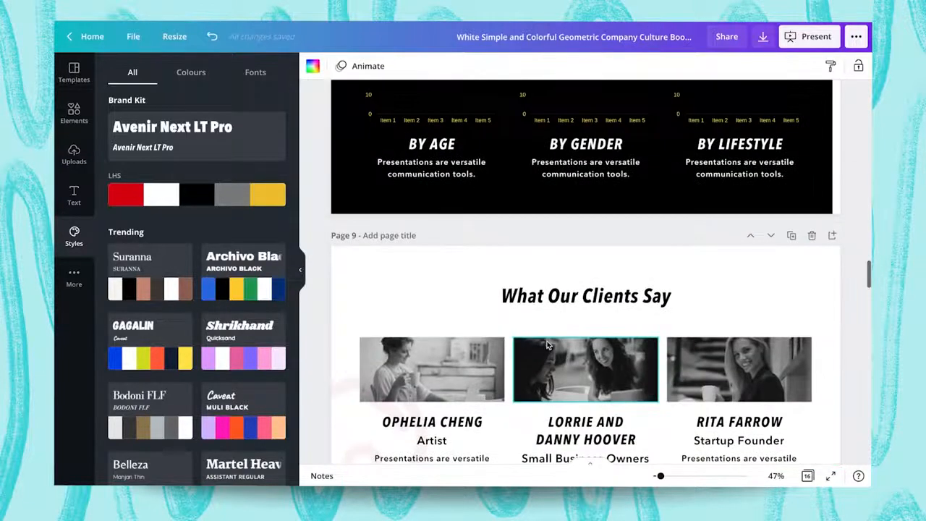
- Apply the Brand Kit's LHS colour palette to the cover page and extend it to all pages of the deck
scroll(547, 345, up, 20)
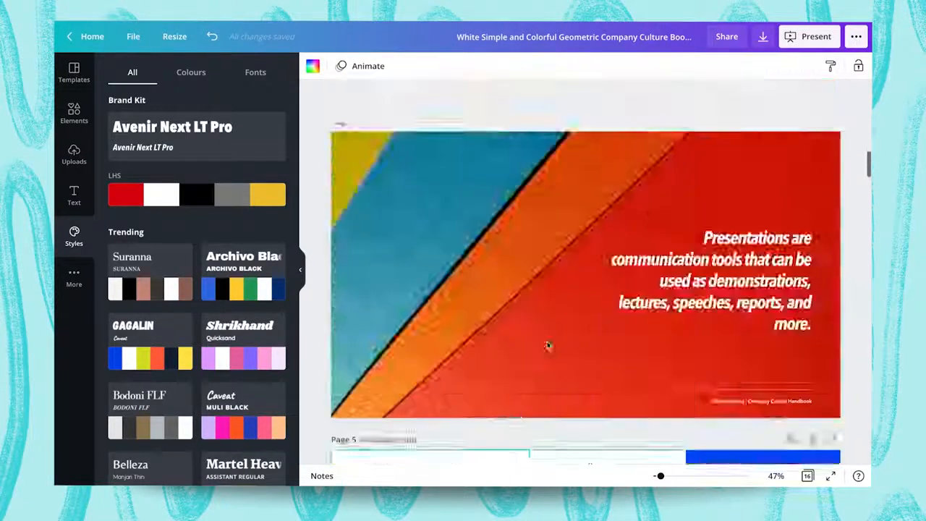
scroll(548, 346, up, 15)
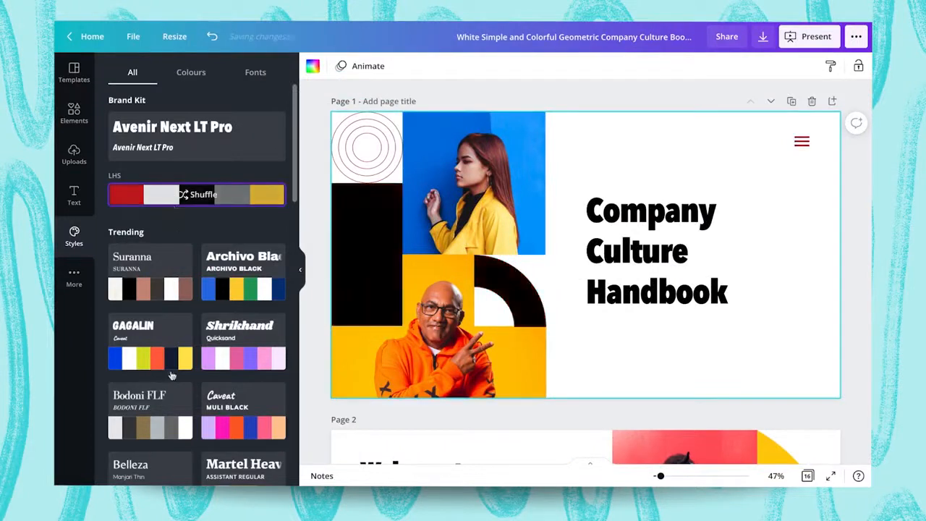
click(158, 468)
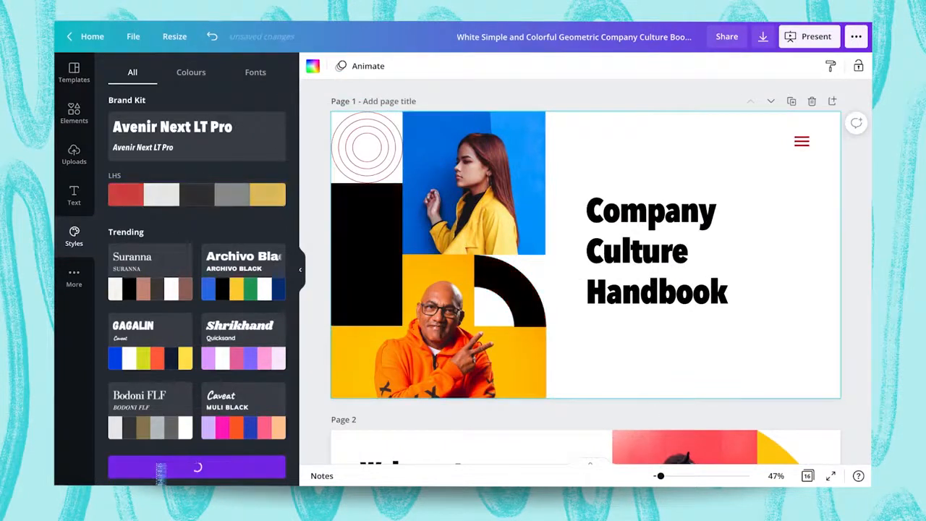
- Review the recoloured pages through to page 16, including the client, START board, online marketing and numbered marketing tips pages
scroll(671, 285, down, 15)
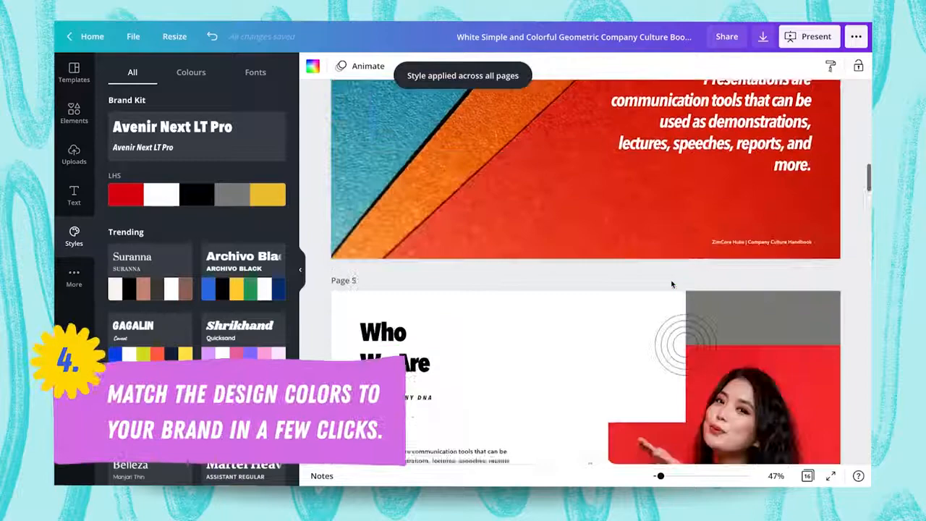
scroll(672, 284, down, 15)
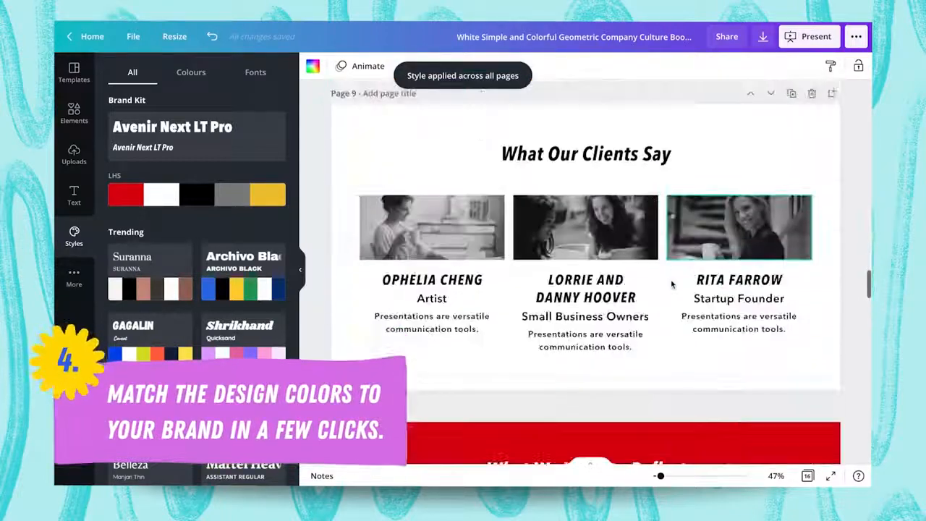
scroll(671, 284, down, 15)
scroll(671, 284, up, 4)
scroll(671, 284, down, 1)
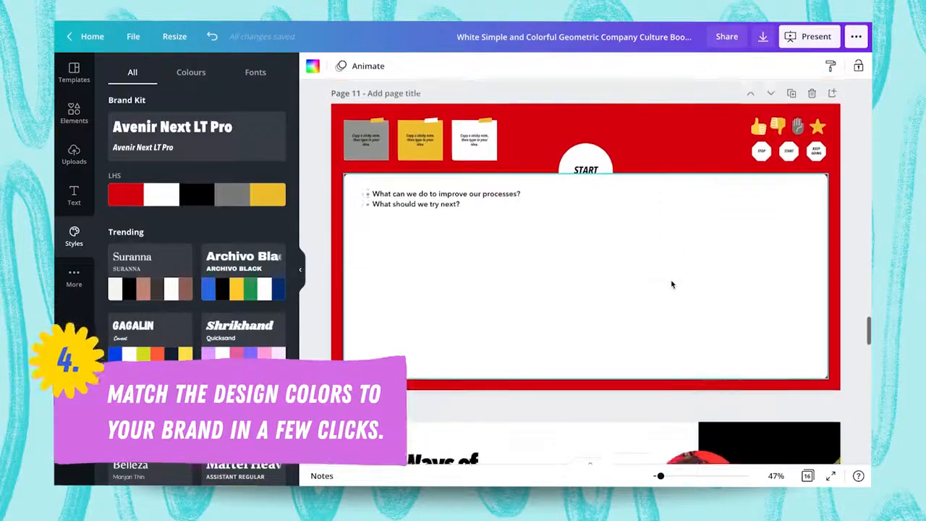
scroll(671, 285, down, 12)
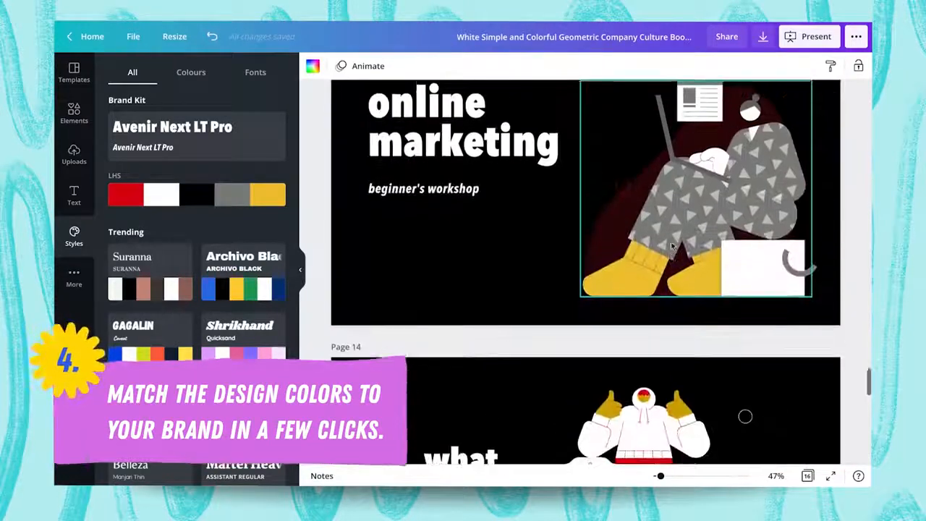
scroll(511, 256, up, 2)
scroll(512, 256, down, 2)
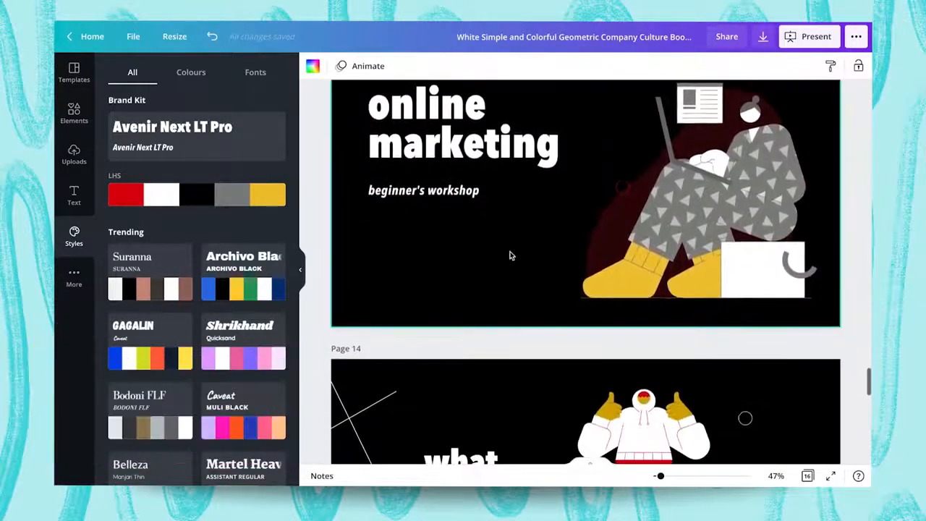
scroll(510, 255, down, 10)
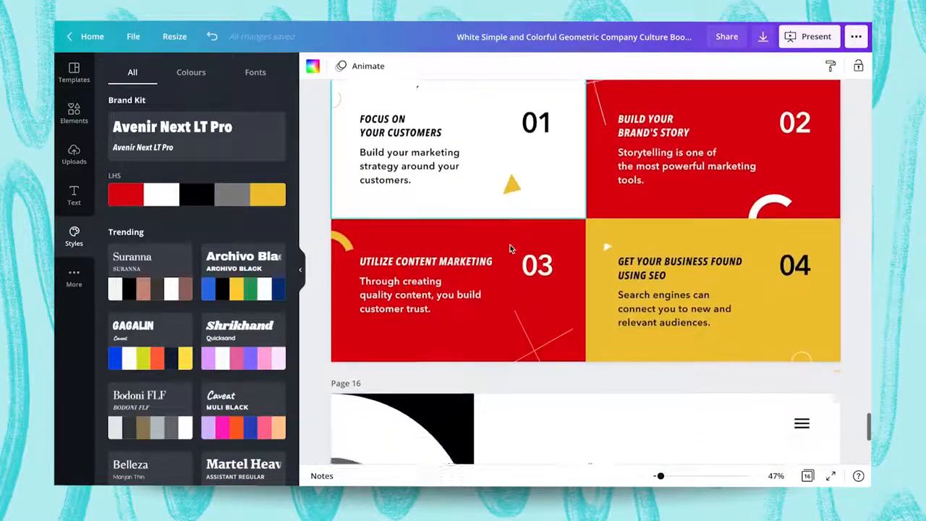
scroll(510, 248, down, 5)
scroll(510, 248, up, 10)
scroll(510, 248, up, 20)
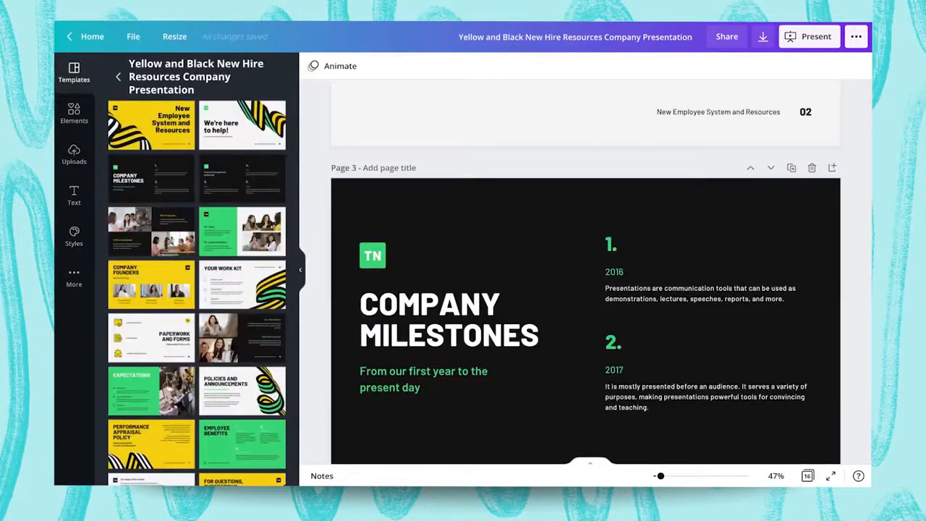
- In the Yellow and Black New Hire Resources deck, open the Stop Start Continue Brainstorm Presentation template from the brainstorm category
scroll(522, 323, up, 5)
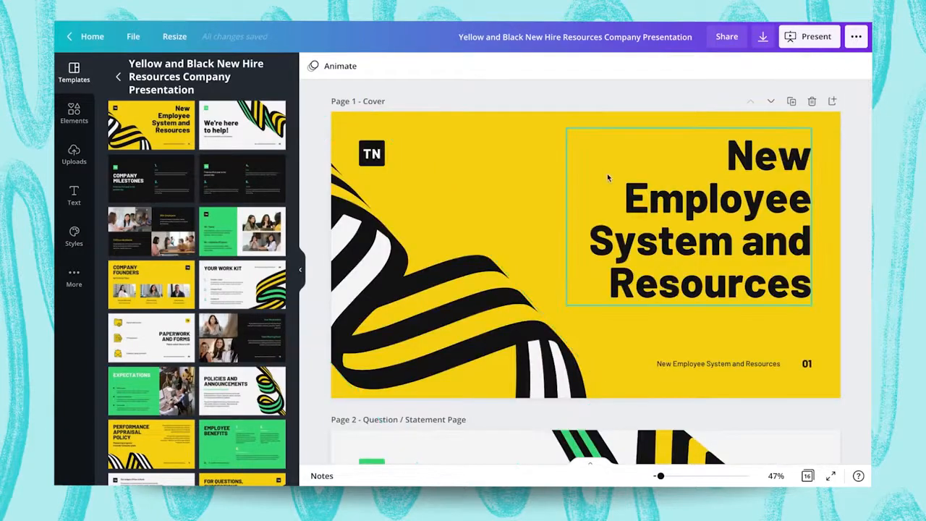
scroll(607, 177, down, 1)
scroll(607, 173, down, 12)
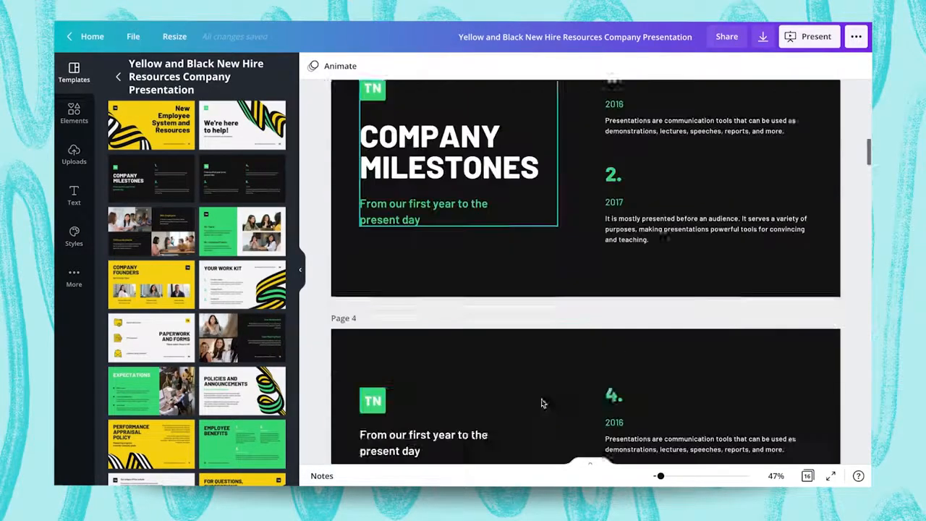
click(117, 80)
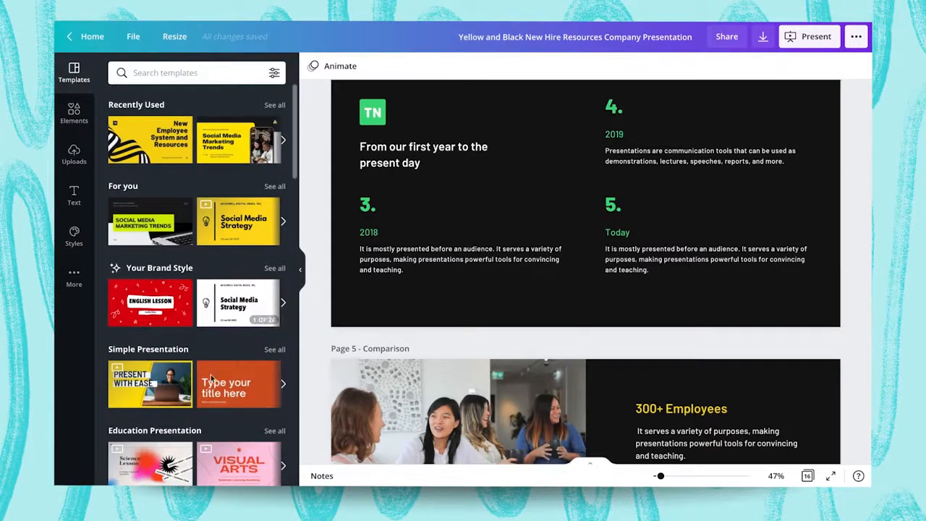
scroll(211, 377, down, 8)
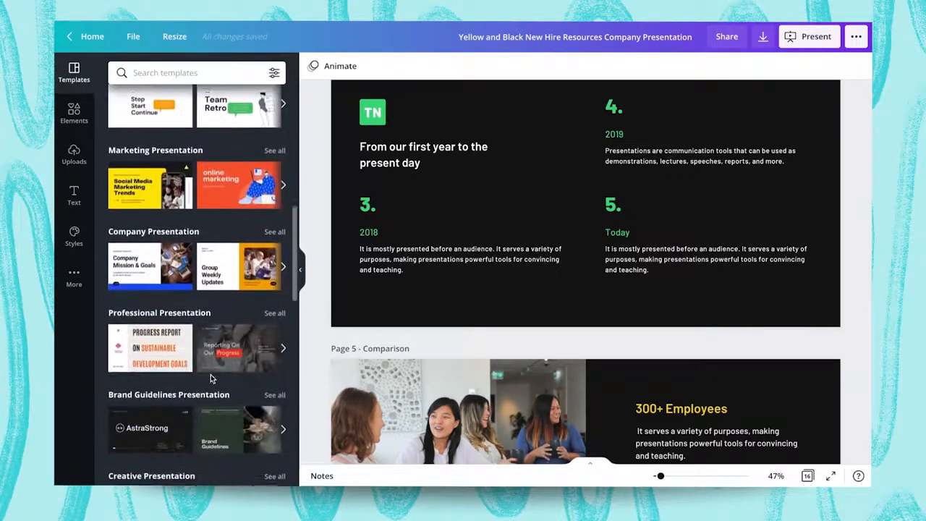
scroll(161, 282, up, 3)
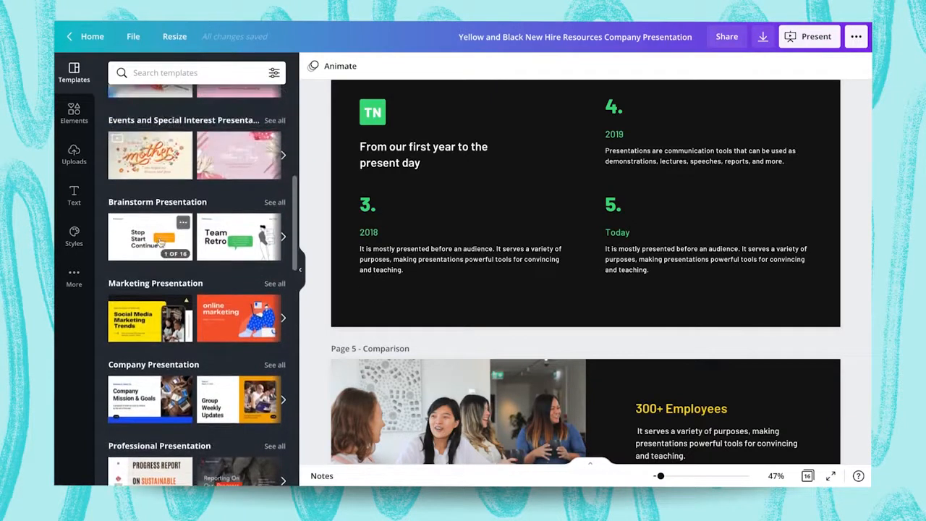
click(161, 244)
- Duplicate the Comparison page with the 300+ Employees text and replace the copy with the template's green START board page
scroll(505, 356, down, 5)
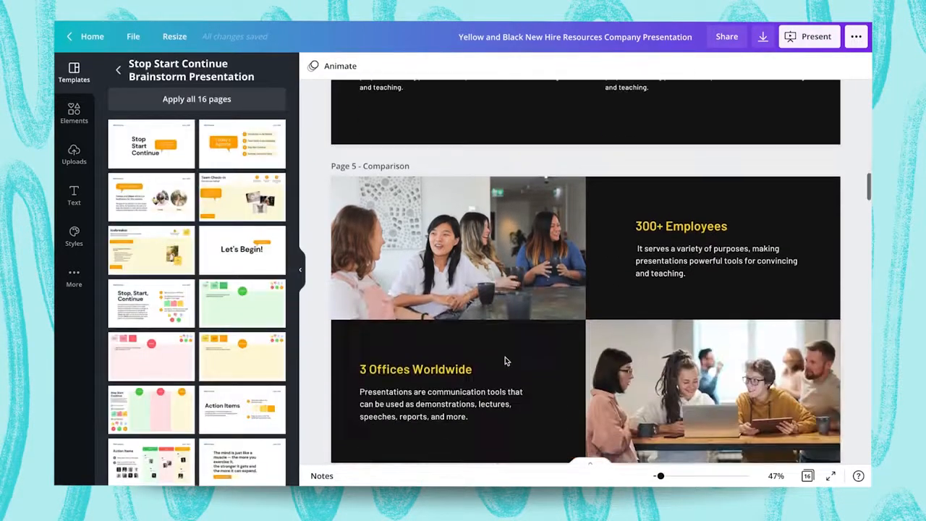
click(790, 128)
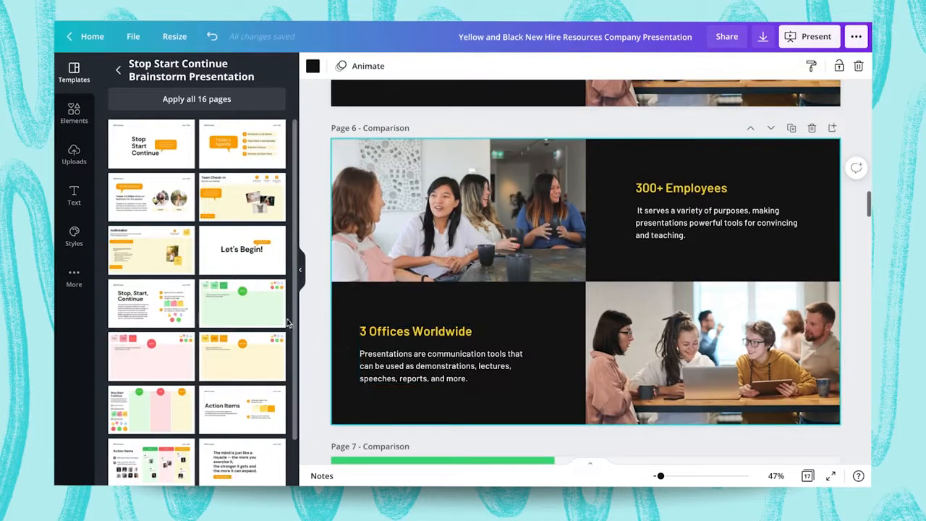
click(244, 317)
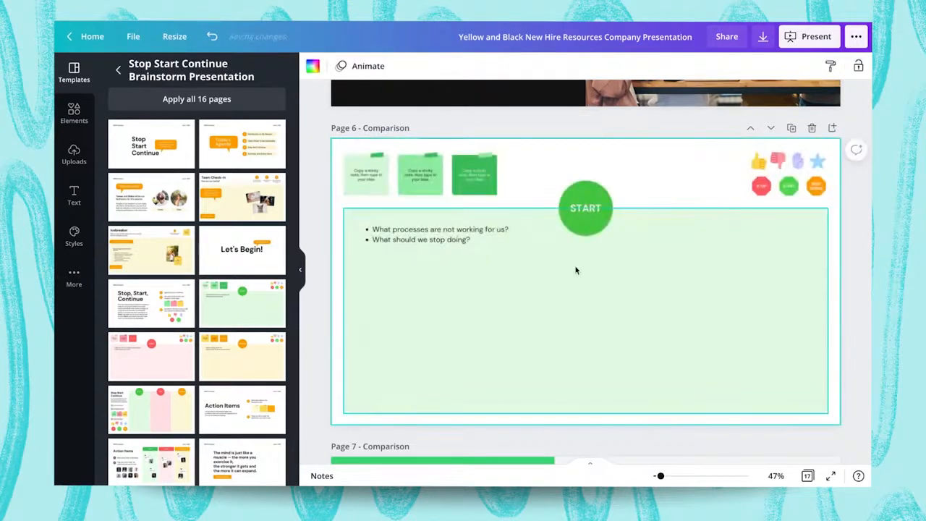
- Duplicate the Company Milestones page and replace the first of the two with the template's "Let's Begin!" page
scroll(575, 270, up, 10)
scroll(575, 270, up, 5)
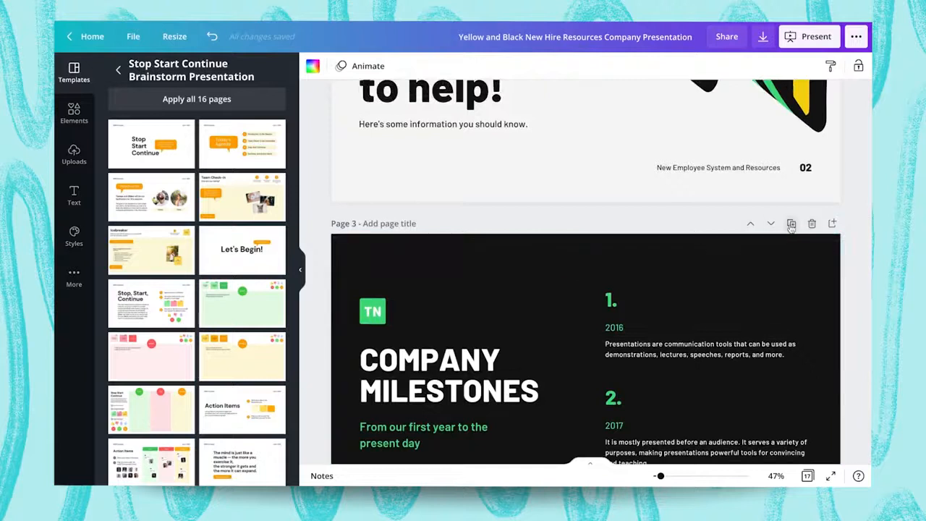
click(791, 224)
scroll(790, 223, up, 3)
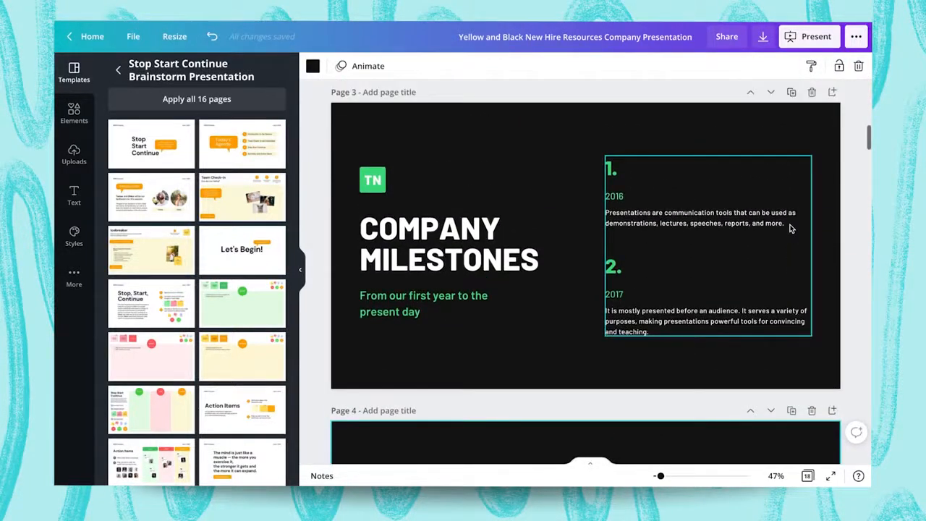
click(236, 254)
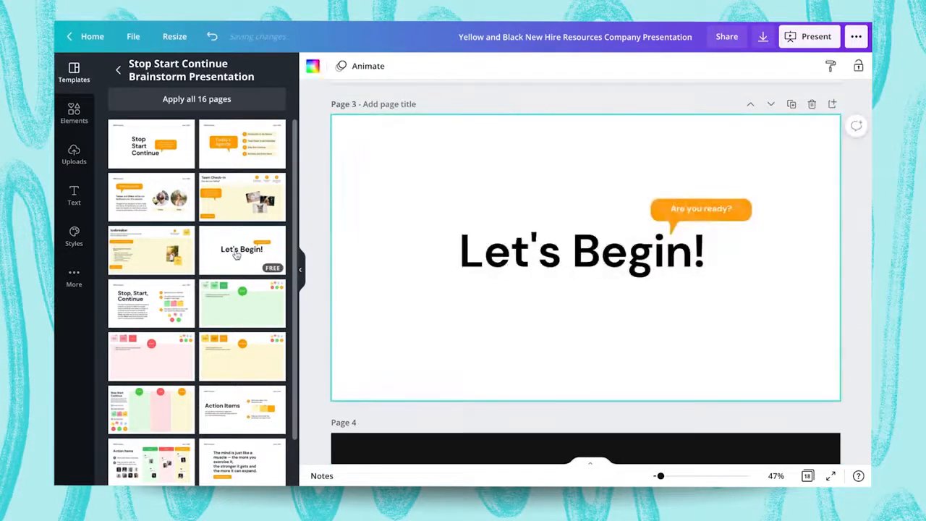
- Replace page 5, the continued milestones timeline, with the template's "Stop, Start, Continue" instructions page
scroll(433, 395, down, 4)
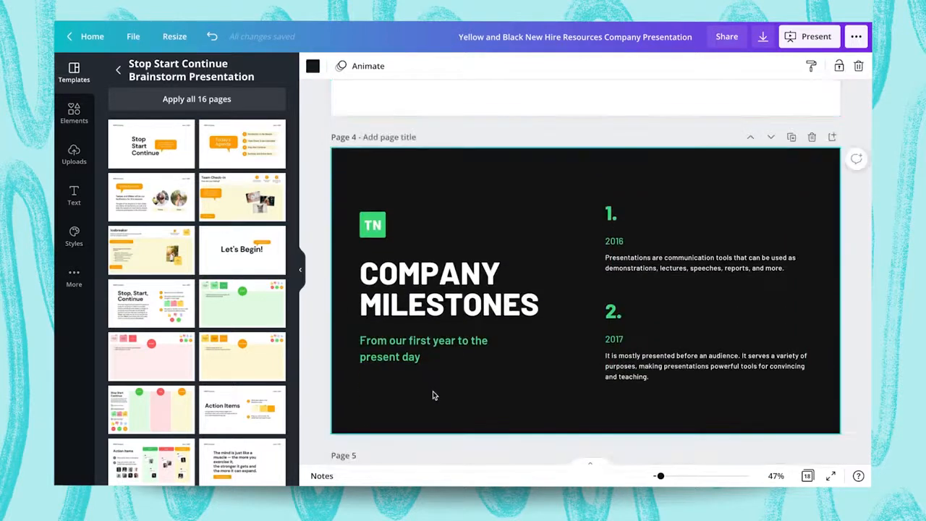
scroll(676, 196, down, 4)
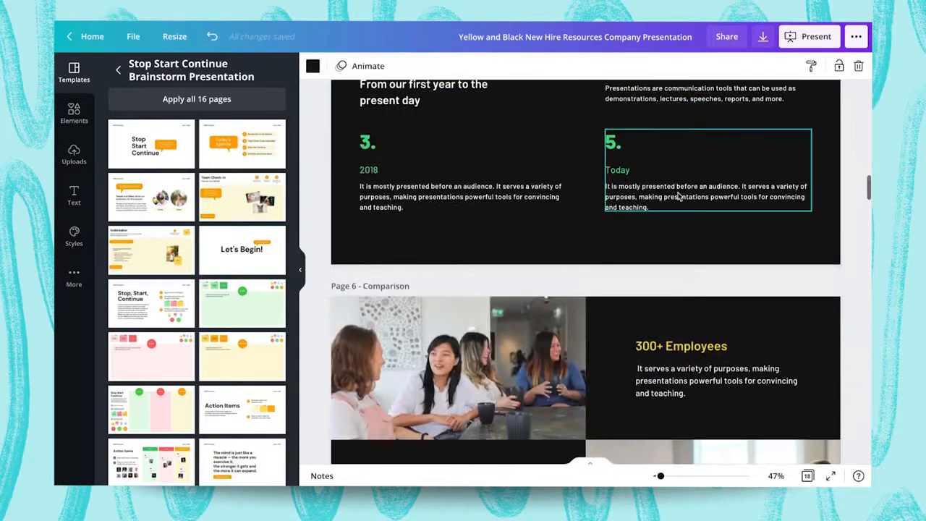
scroll(678, 196, up, 3)
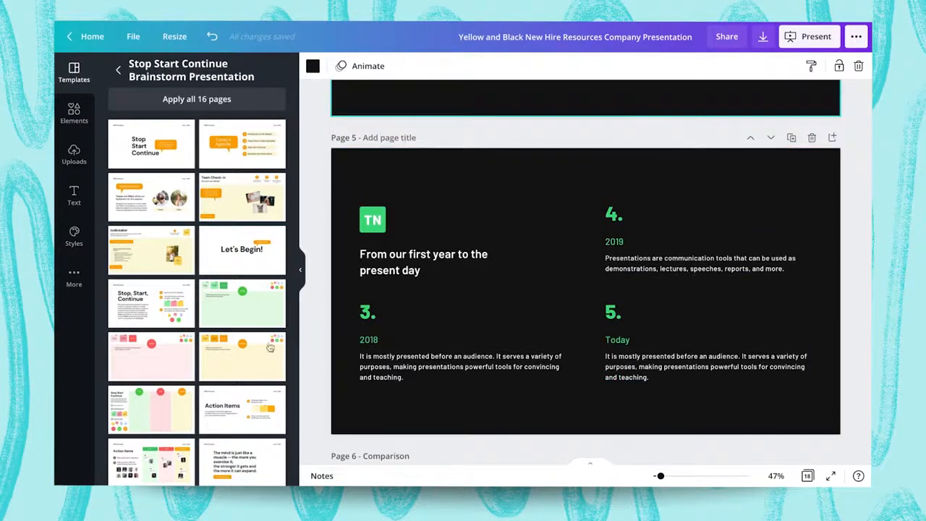
click(125, 309)
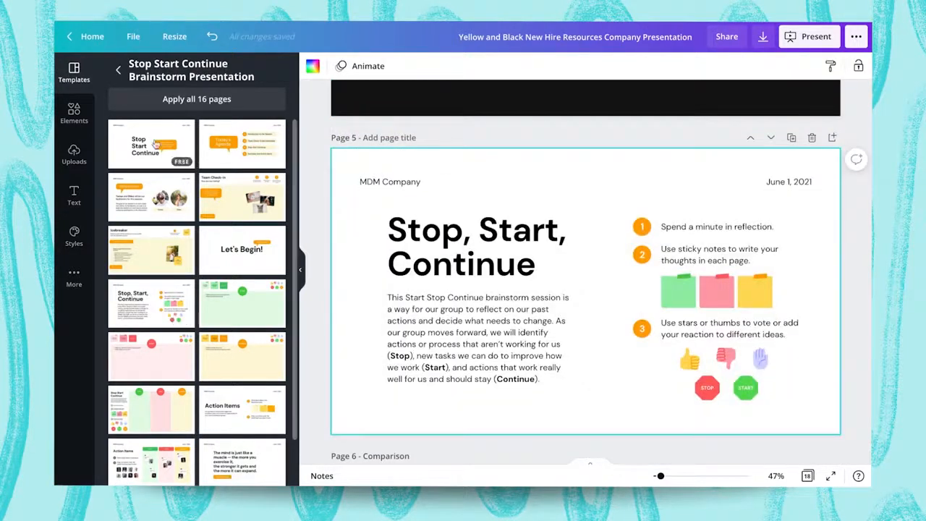
- Replace page 2, the "We're here to help!" page, with the Eateria 27 text page from the Green Elegant Restaurant Brand Guidelines Presentation template
click(118, 72)
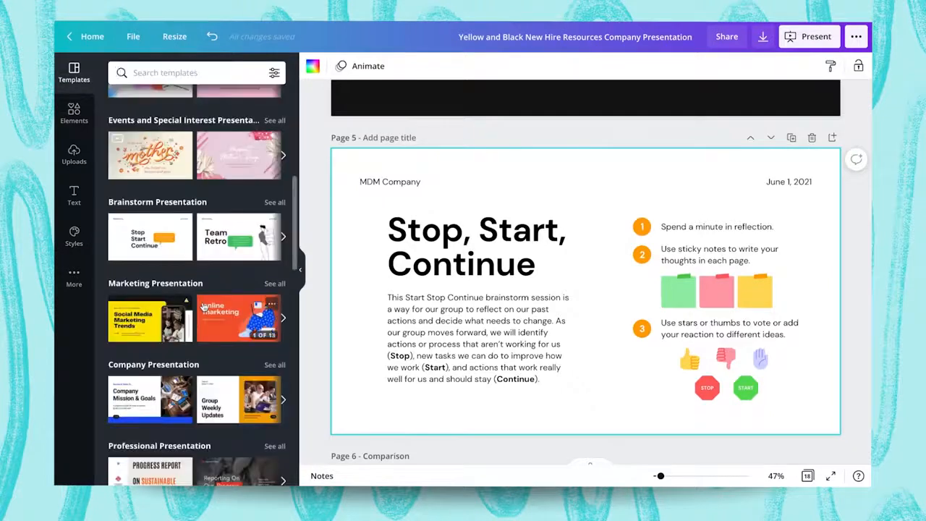
scroll(204, 307, down, 5)
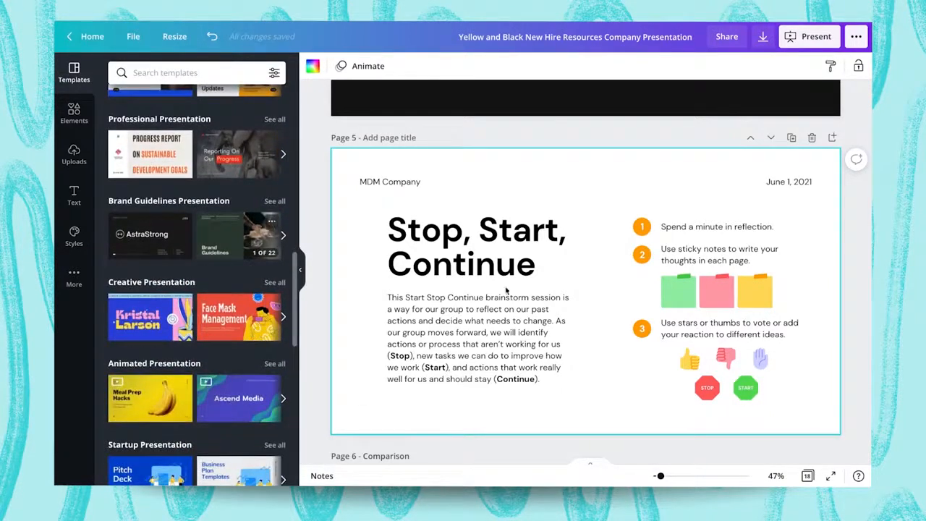
scroll(602, 293, up, 10)
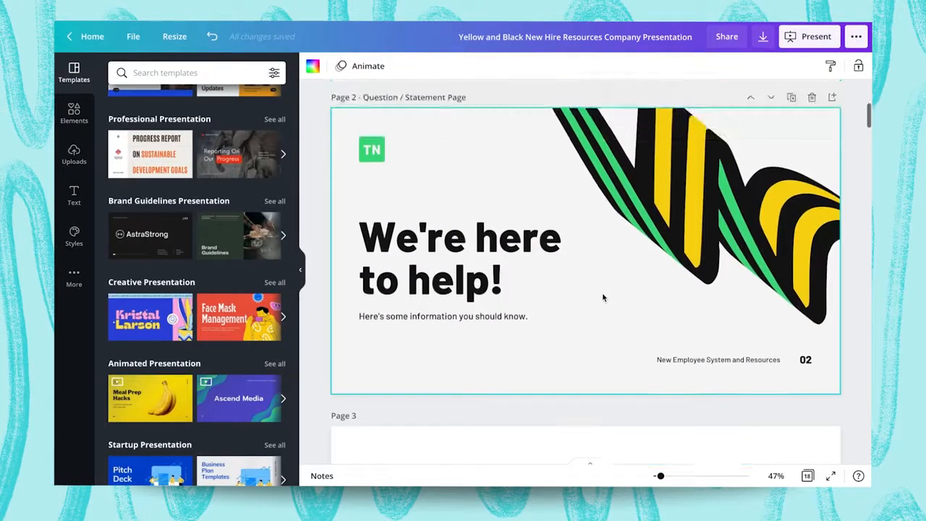
click(239, 245)
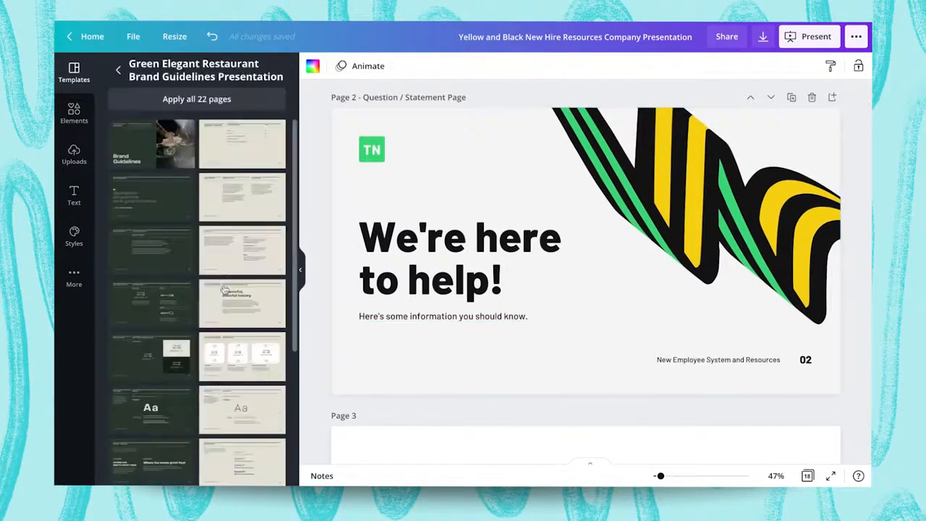
click(231, 258)
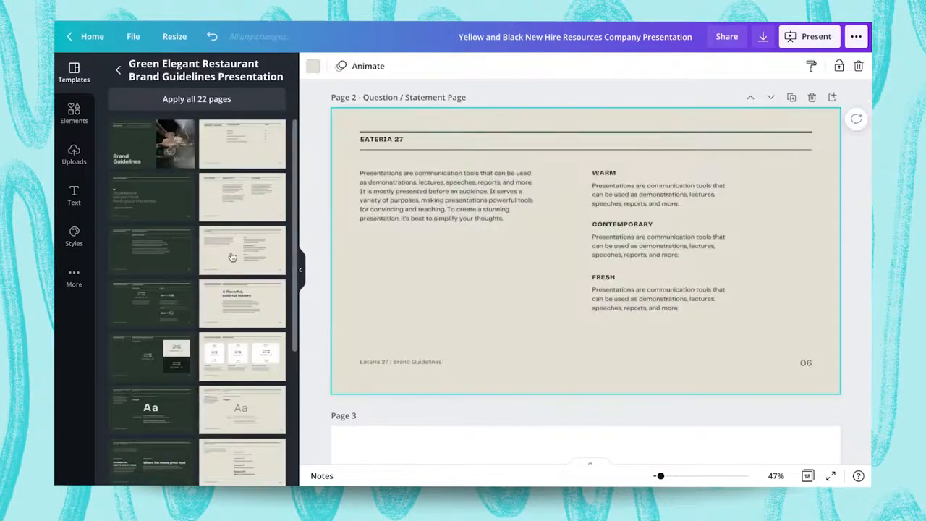
- Change the cover page background from the deck's yellow to the light brown photo colour
scroll(548, 217, up, 5)
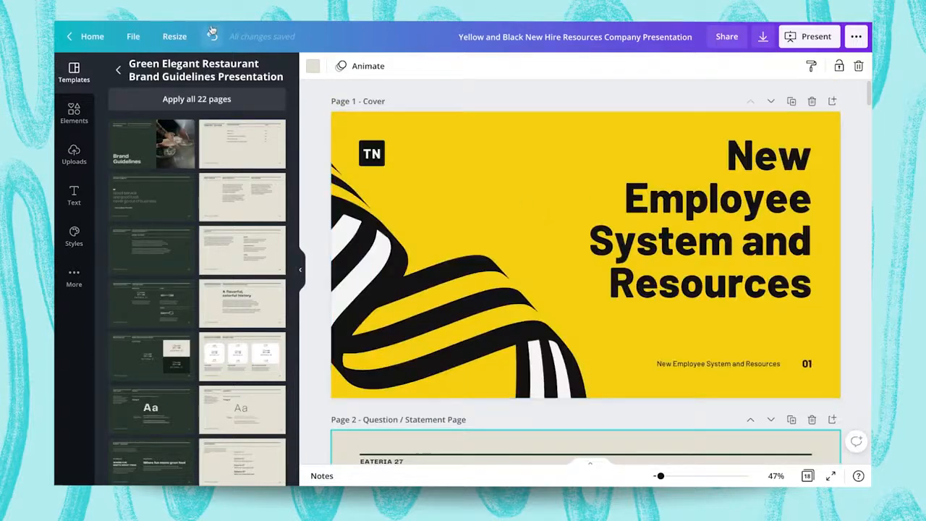
click(558, 97)
click(548, 168)
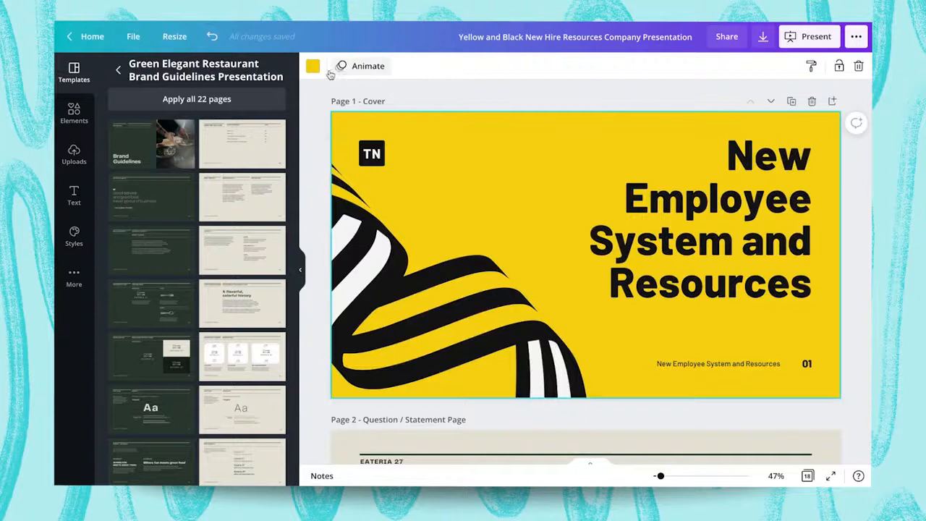
click(313, 66)
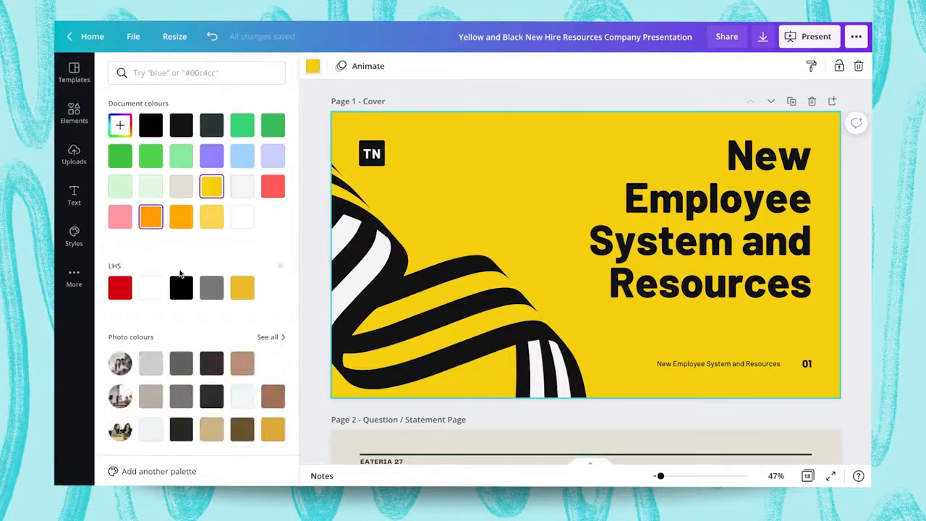
click(241, 363)
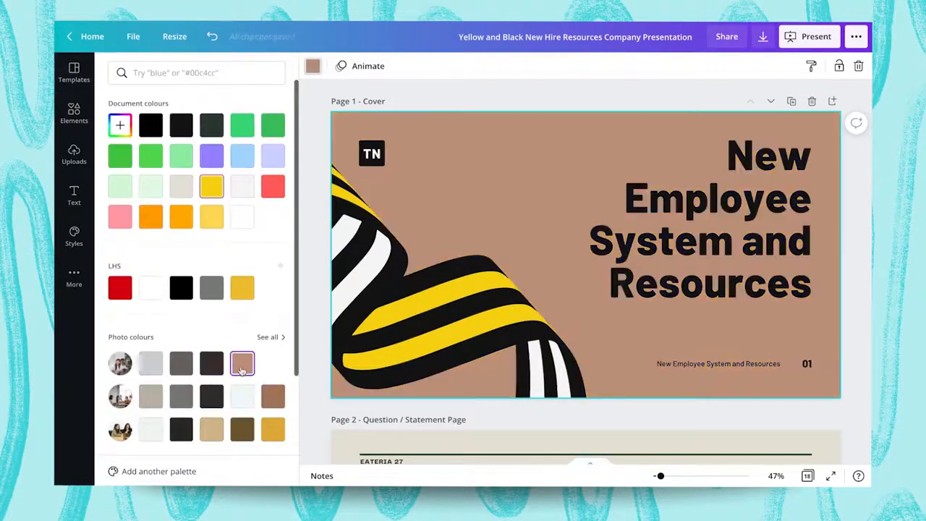
click(606, 97)
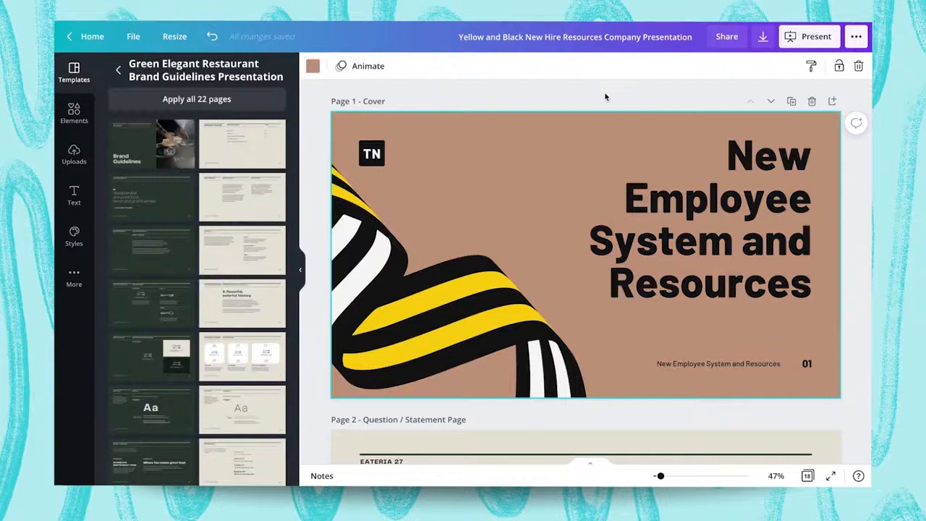
- Check which fonts the text uses on the cover, the Eateria 27 page, the "Let's Begin!" page and the Company Milestones page
click(736, 249)
scroll(736, 250, down, 7)
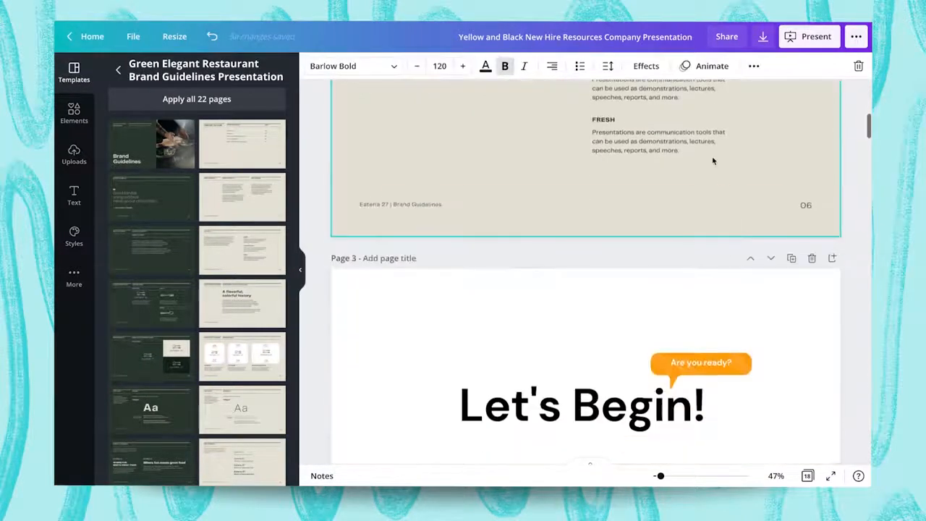
scroll(673, 136, down, 5)
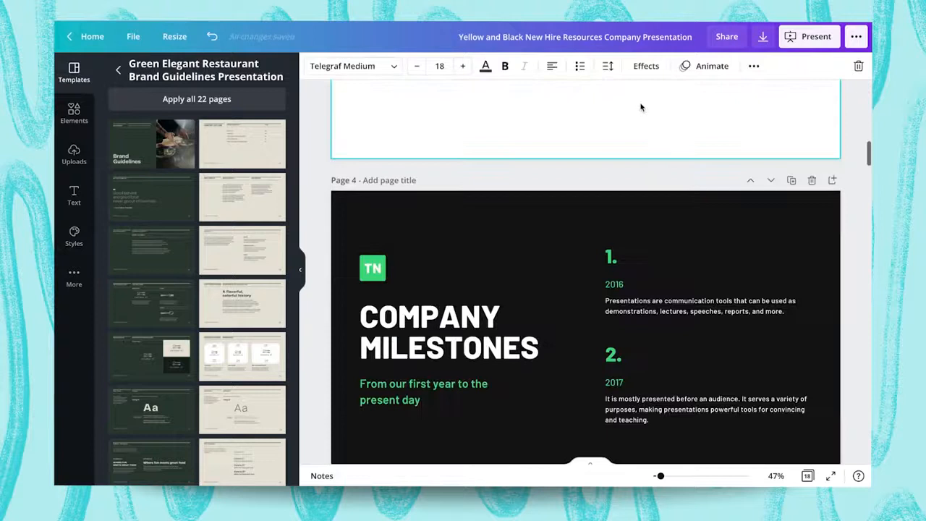
scroll(640, 107, up, 2)
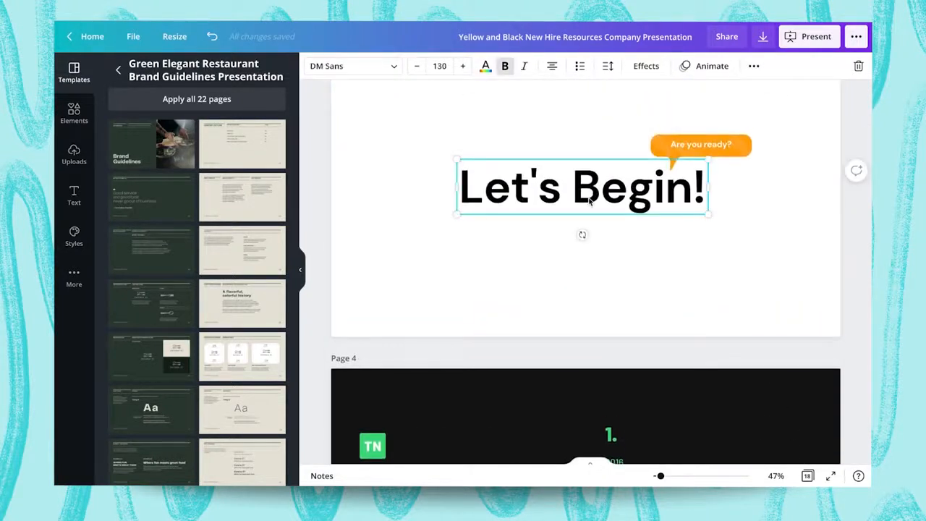
scroll(589, 201, down, 4)
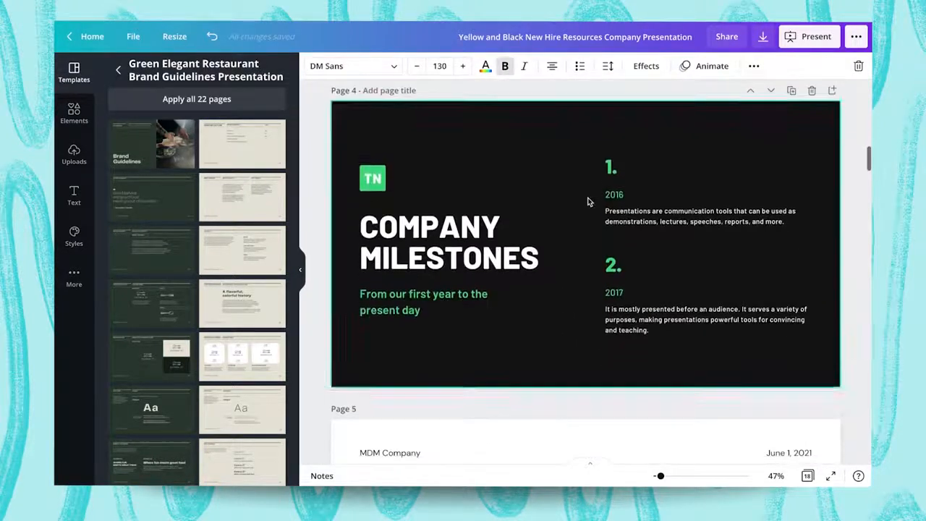
scroll(473, 241, up, 10)
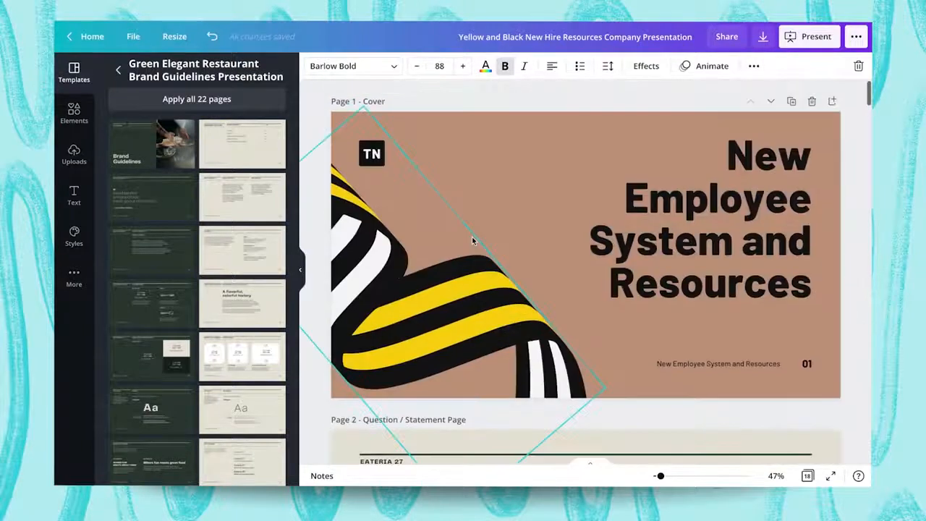
- Apply the Brand Kit's Avenir Next LT Pro font set to all pages, followed by the LHS colour palette to all pages
click(65, 237)
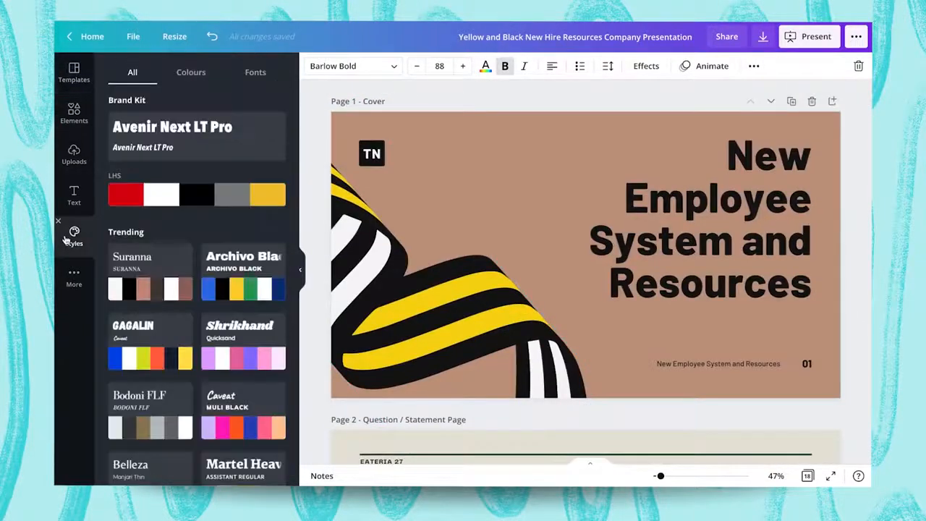
click(167, 126)
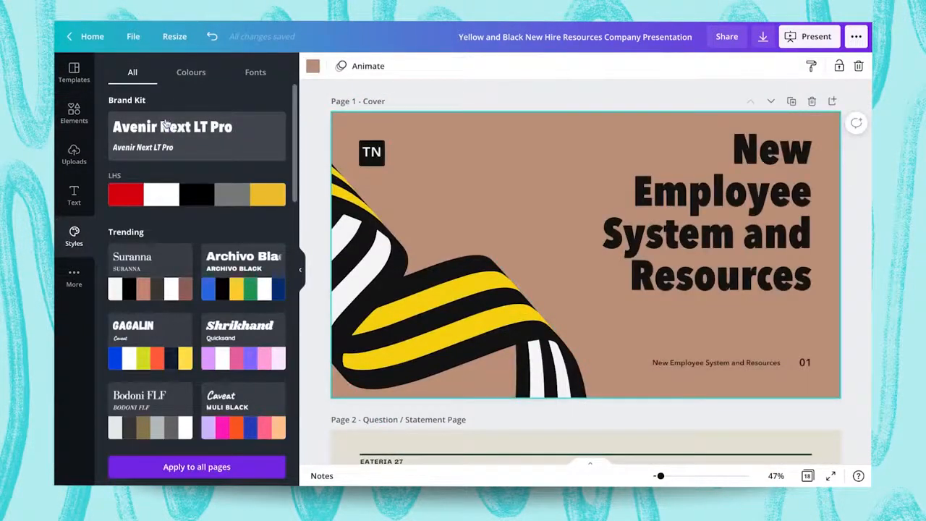
scroll(833, 226, down, 5)
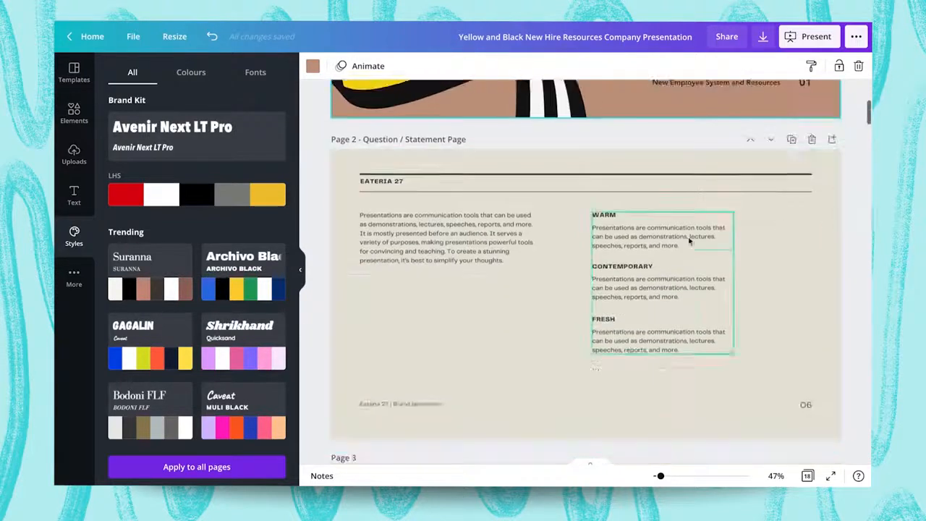
click(670, 253)
scroll(670, 253, up, 5)
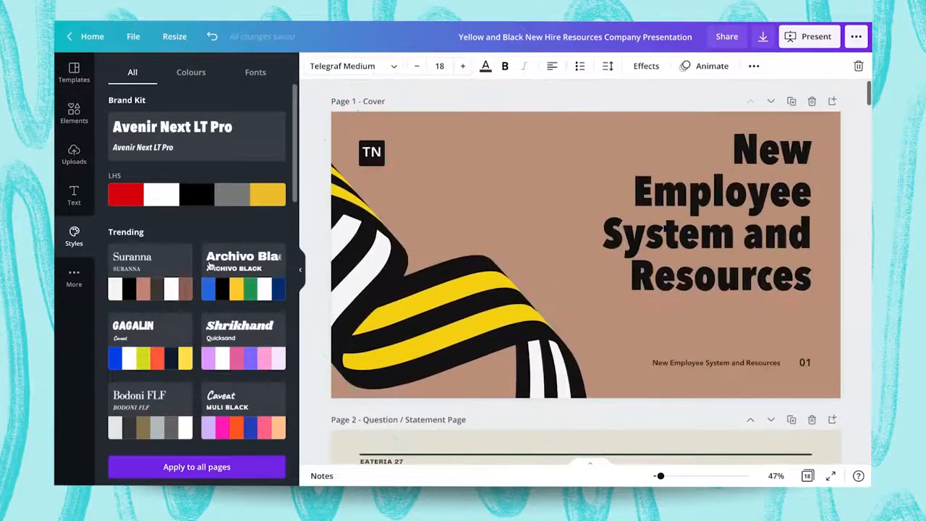
click(197, 467)
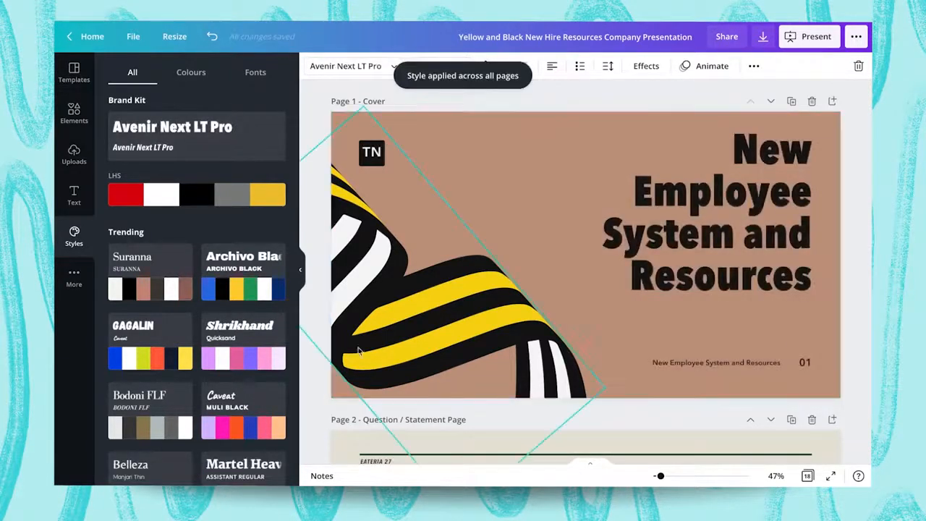
click(144, 204)
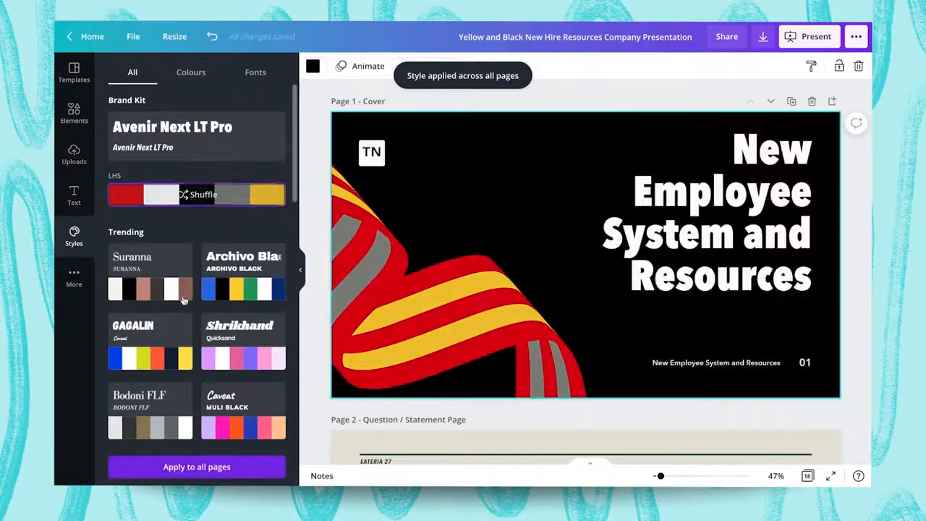
click(193, 469)
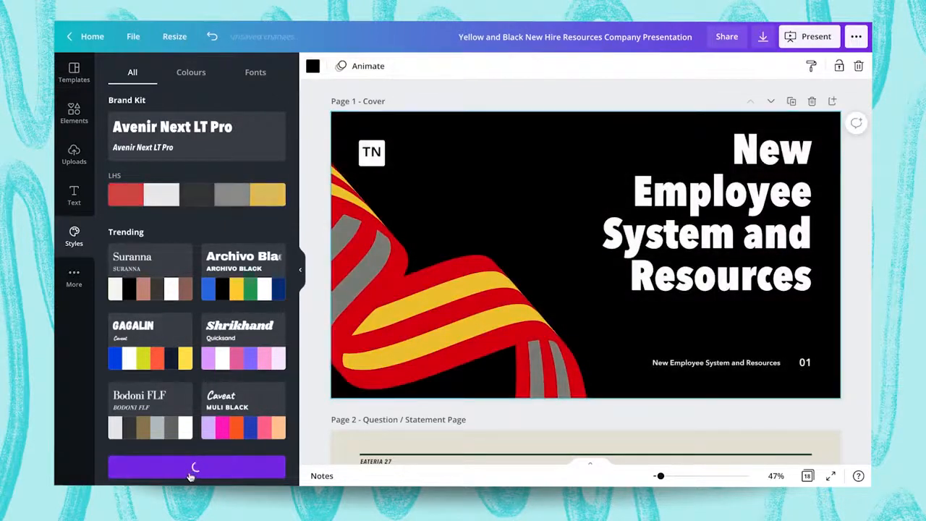
- Review the brand fonts and LHS colours on all the pages of the deck
scroll(585, 258, down, 14)
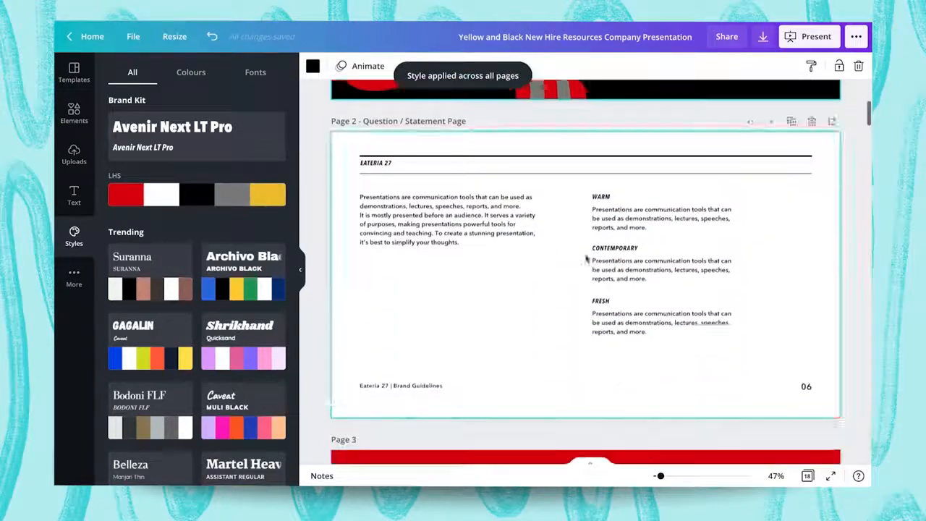
scroll(585, 258, down, 15)
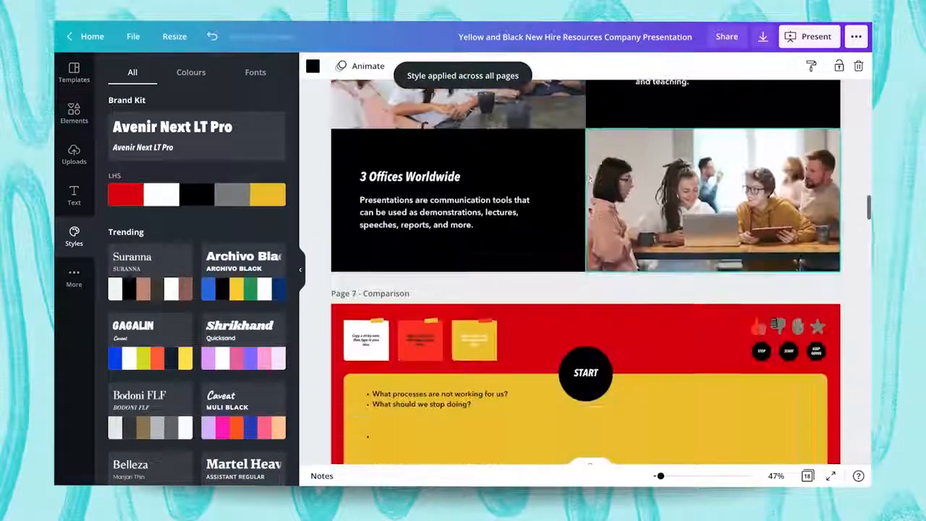
scroll(588, 188, down, 15)
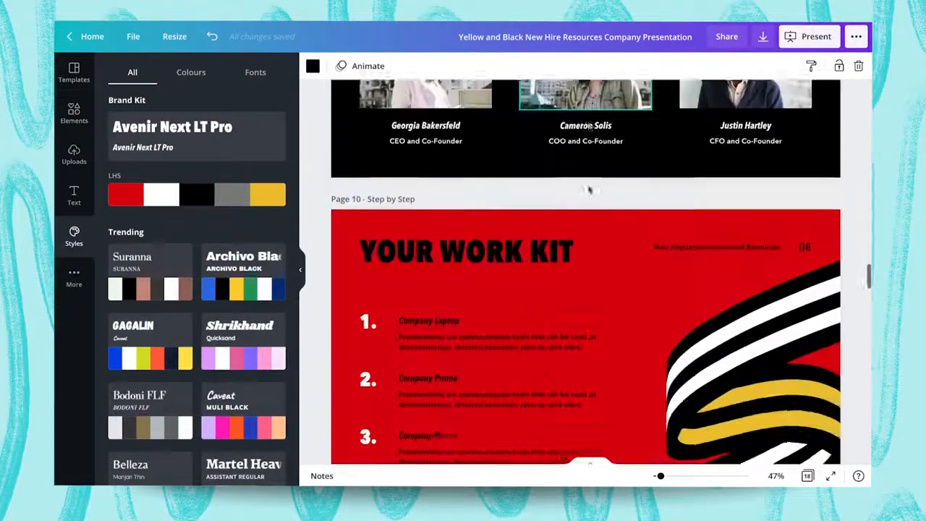
scroll(588, 188, down, 15)
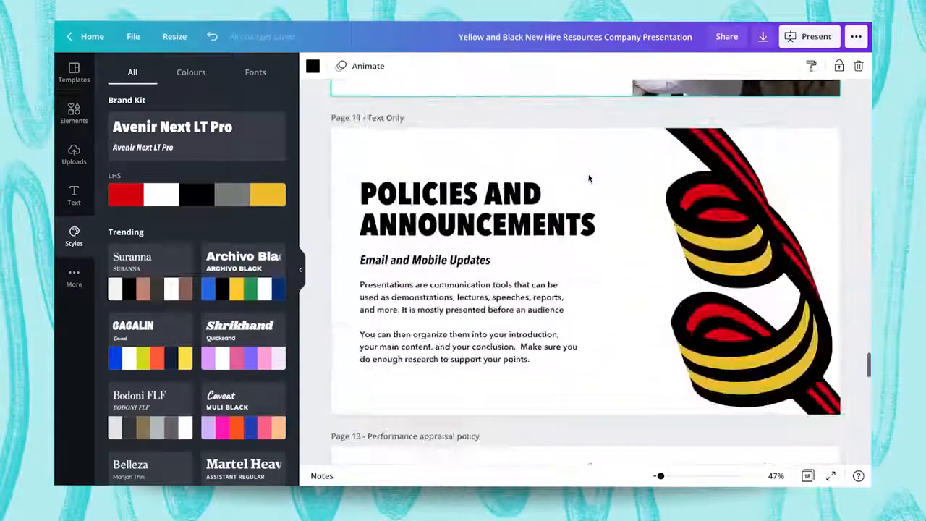
scroll(588, 166, down, 12)
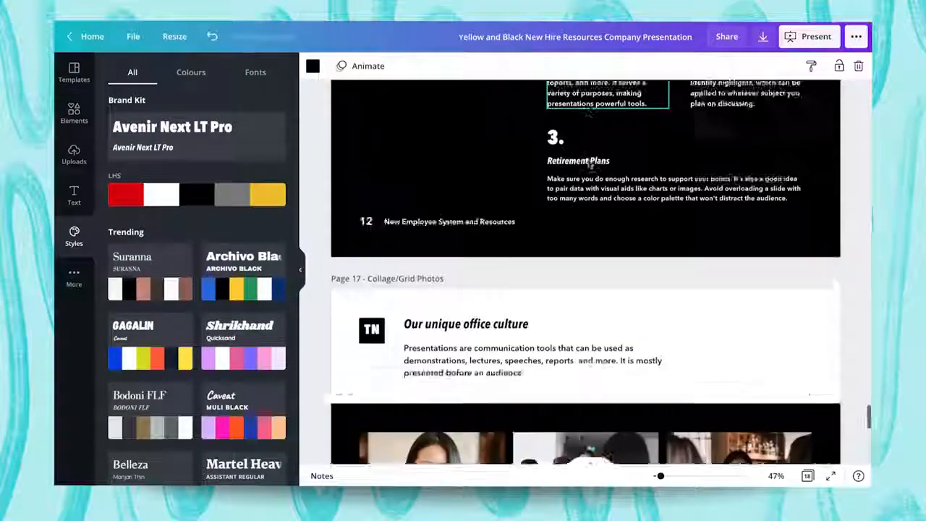
scroll(590, 145, up, 20)
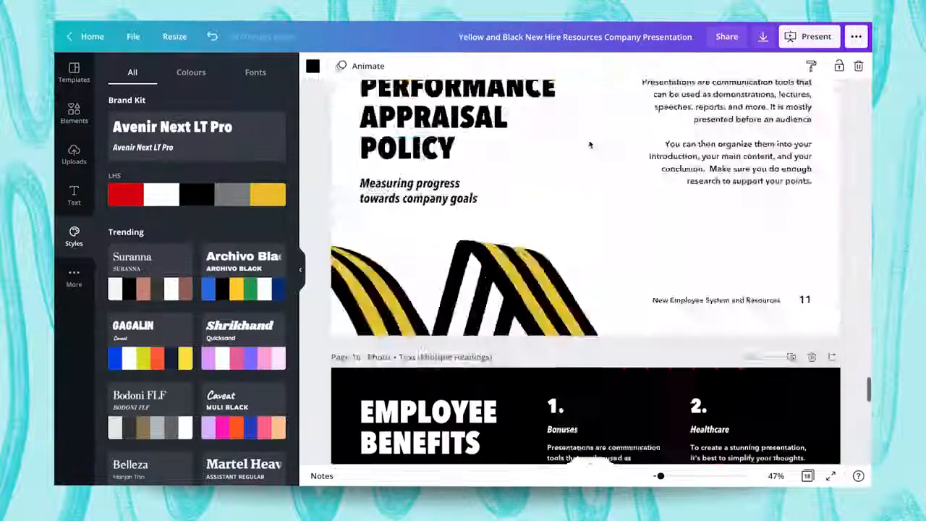
scroll(590, 144, up, 5)
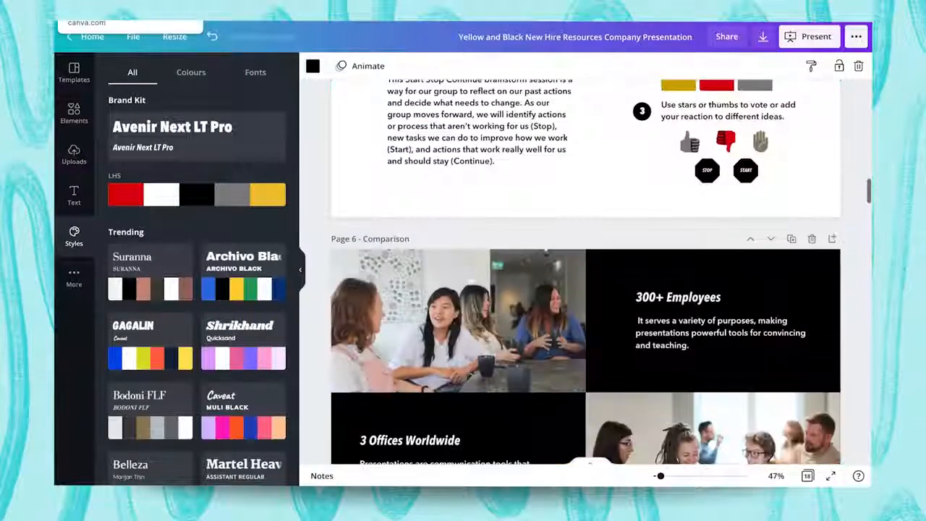